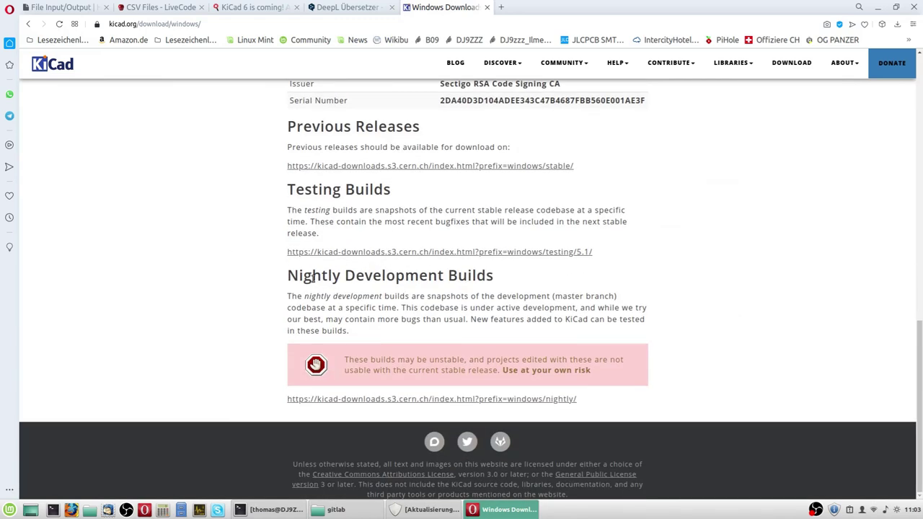
Open the Windows nightly development builds listing and examine the dates of the newest builds at its end.
left_click(389, 399)
scroll(241, 208, "down", 11)
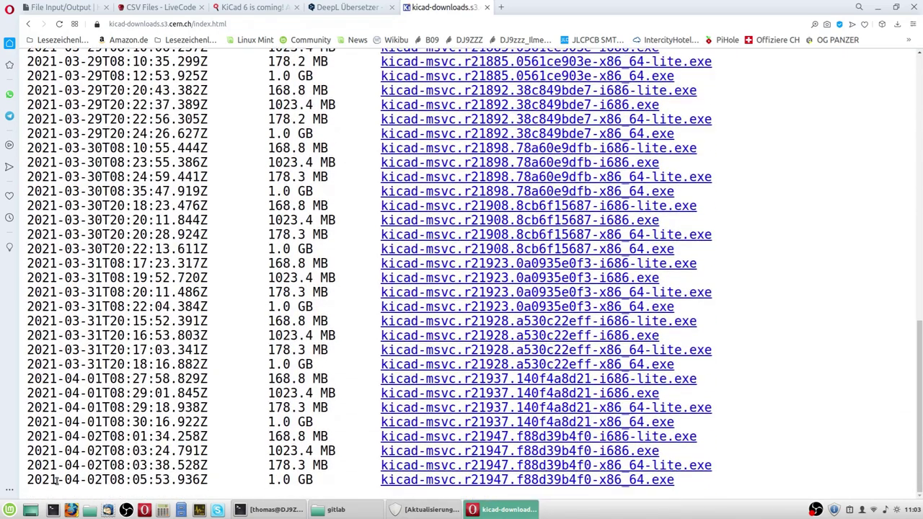
left_click_drag(28, 465, 105, 466)
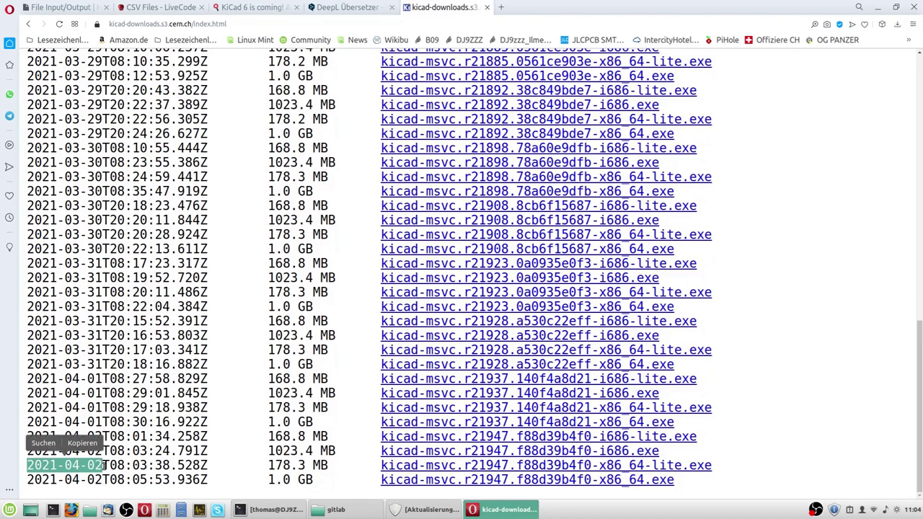
left_click(335, 471)
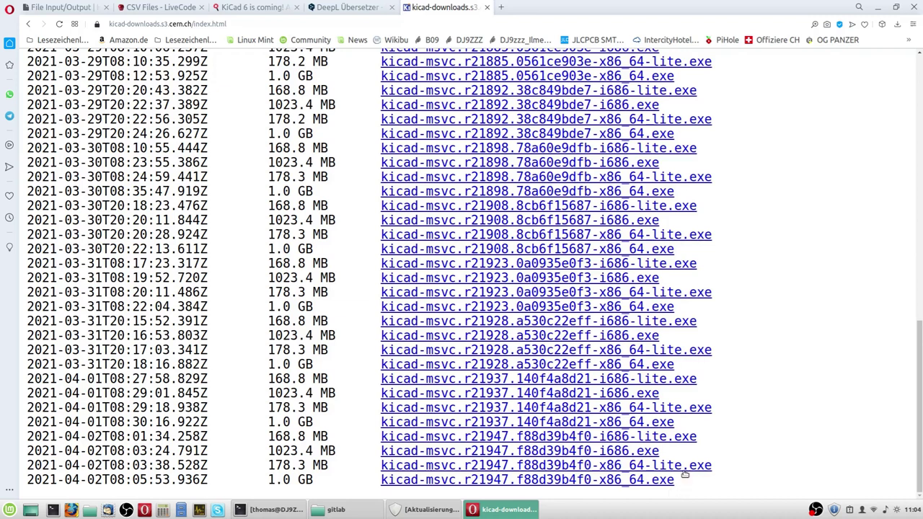
Minimize the browser and launch KiCad (nightly) from the Sonstige category of installed applications.
left_click(878, 8)
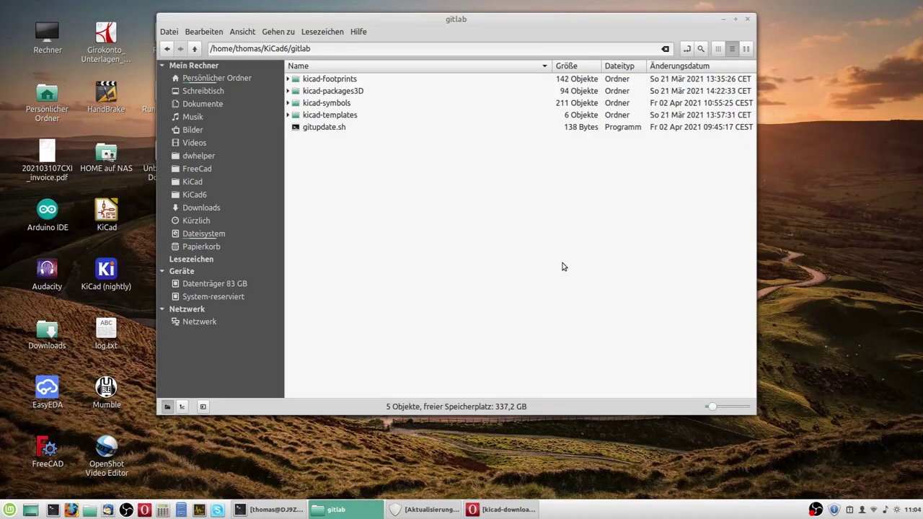
left_click(10, 511)
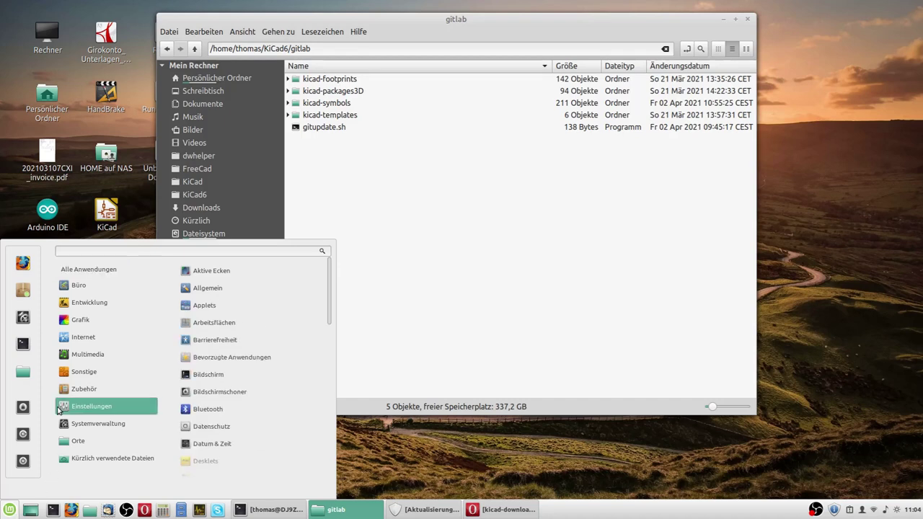
mouse_move(79, 373)
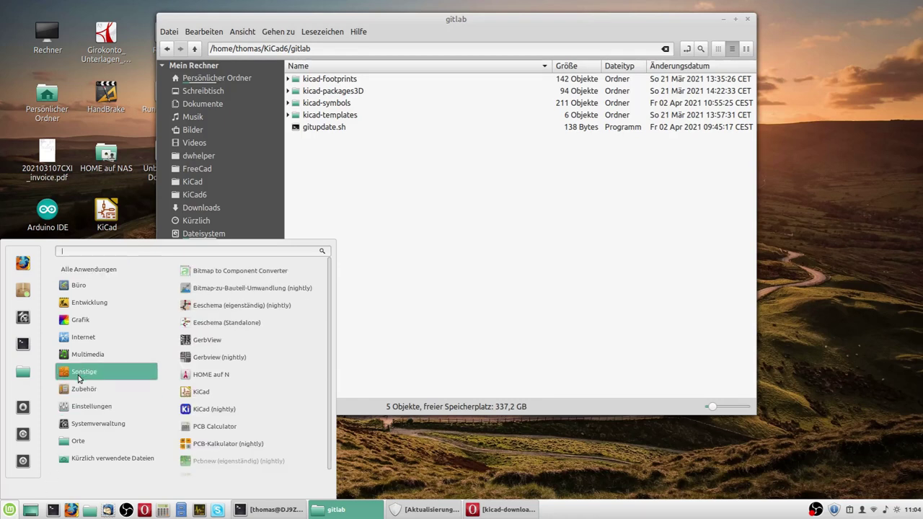
left_click(223, 410)
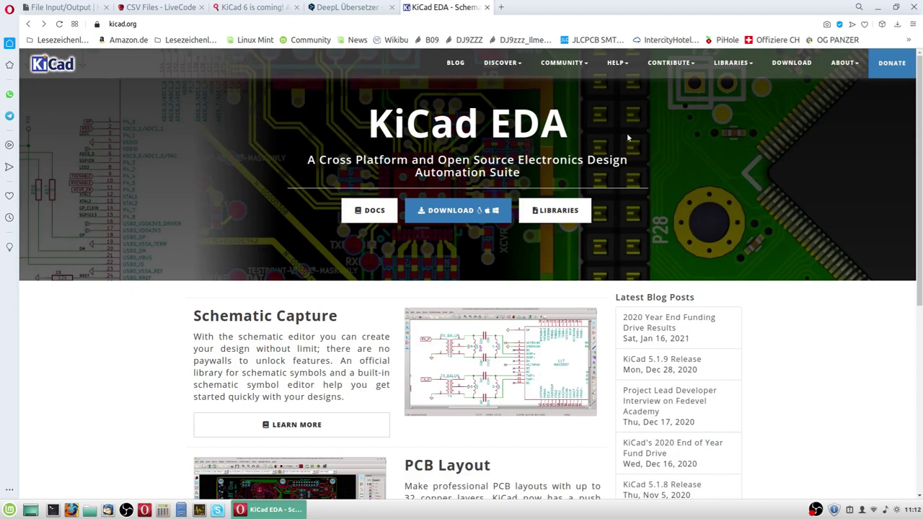
Open the kicad-templates GitLab repository listed for KiCad 6.x on the KiCad website's library download page.
left_click(727, 63)
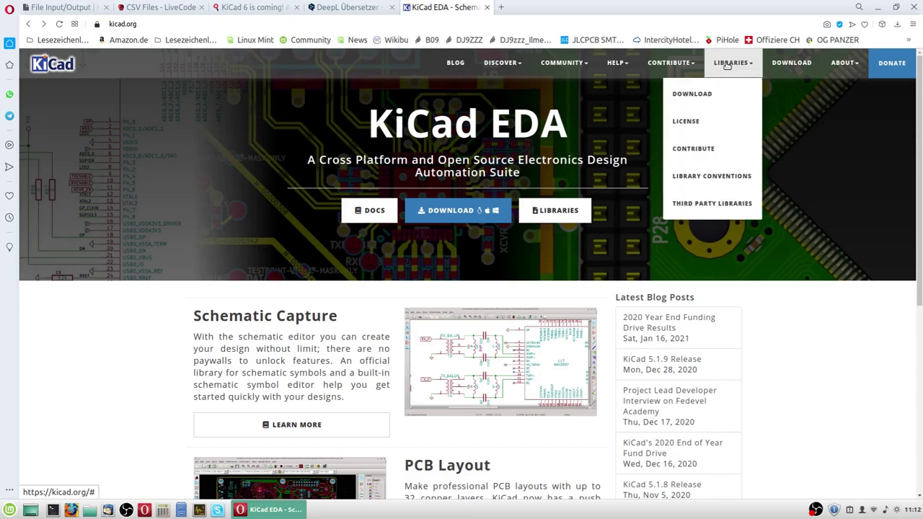
left_click(695, 93)
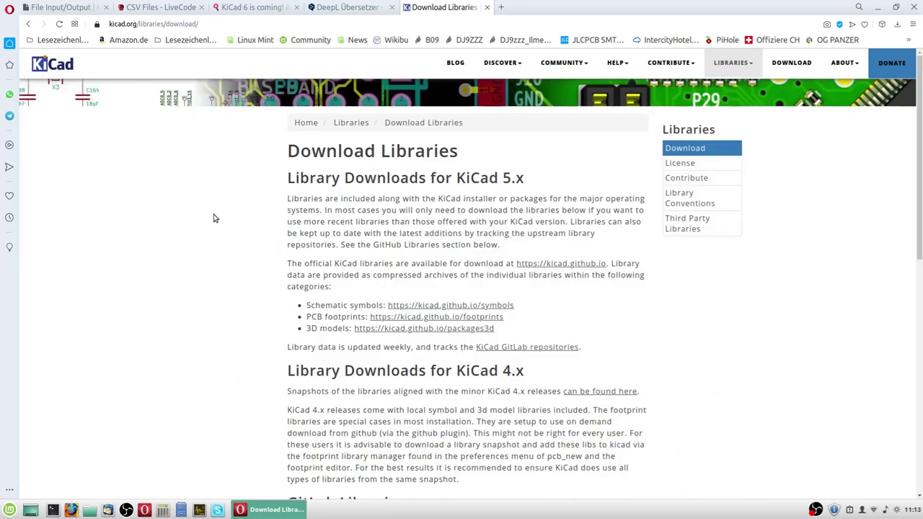
scroll(214, 217, "down", 5)
scroll(221, 222, "down", 2)
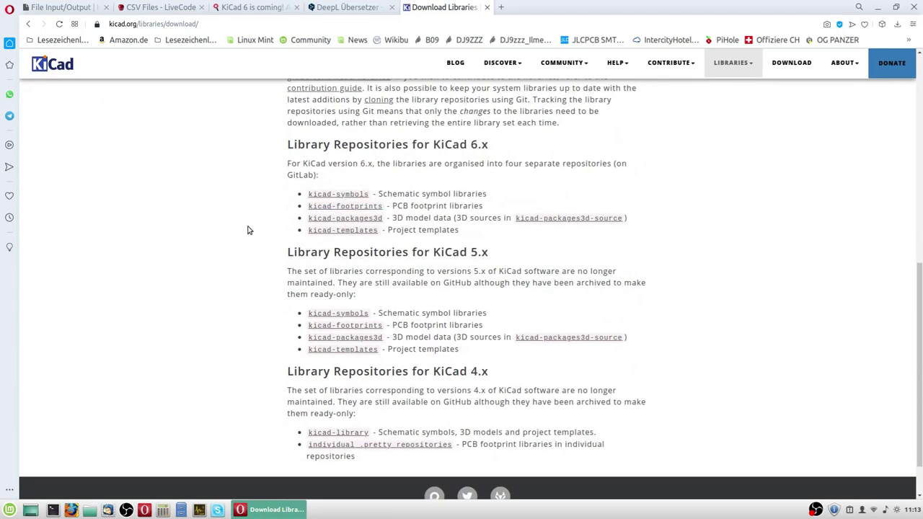
left_click_drag(288, 149, 493, 147)
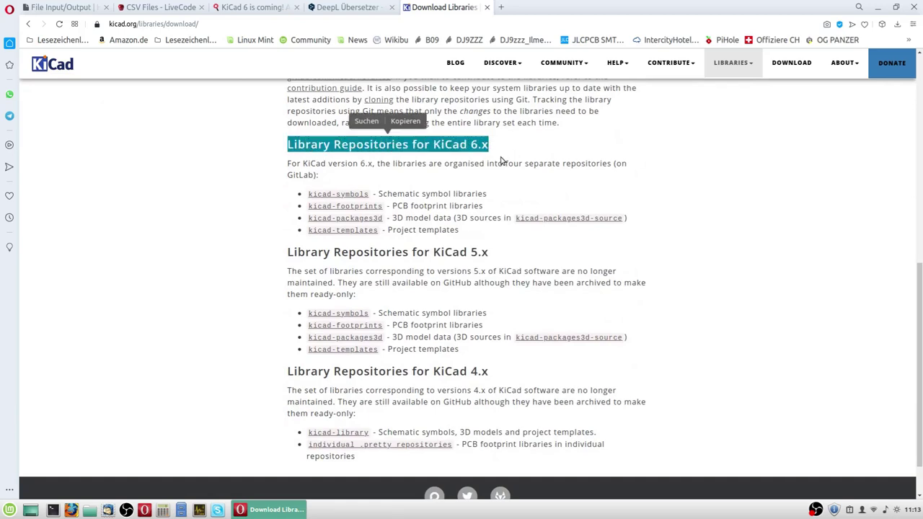
left_click(180, 233)
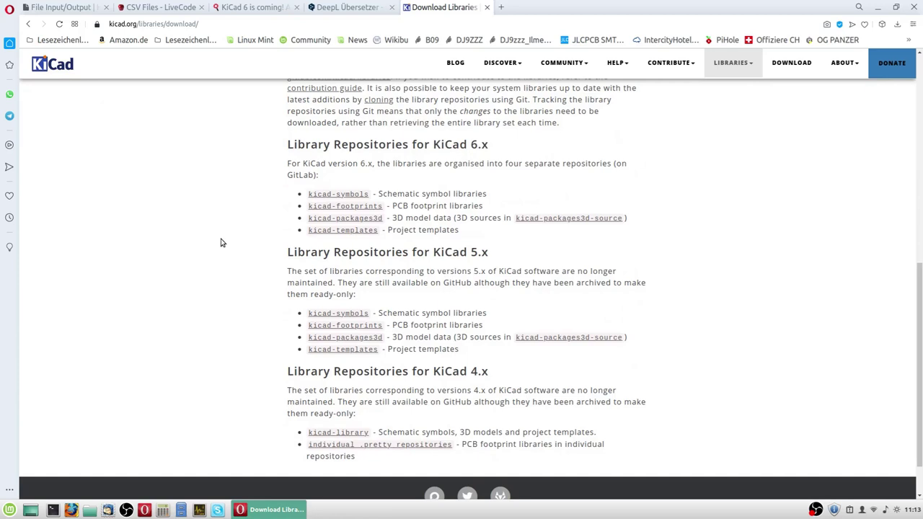
left_click(320, 230)
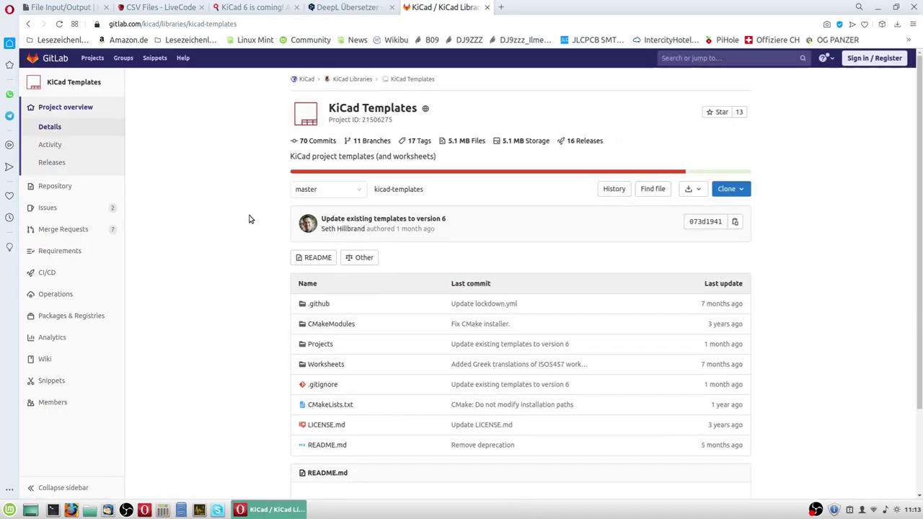
scroll(249, 218, "down", 1)
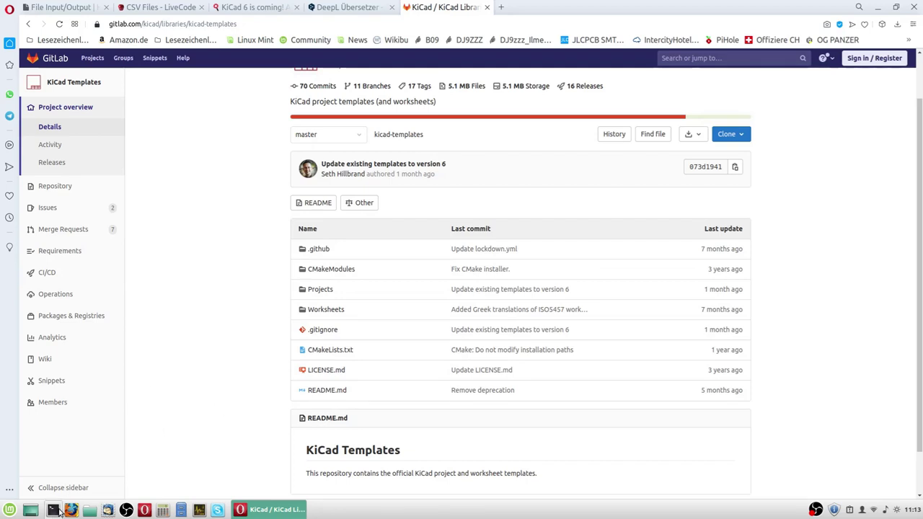
Open a terminal window, enlarge its text and move the window so that it fits fully on the screen.
key("ctrl+alt+t")
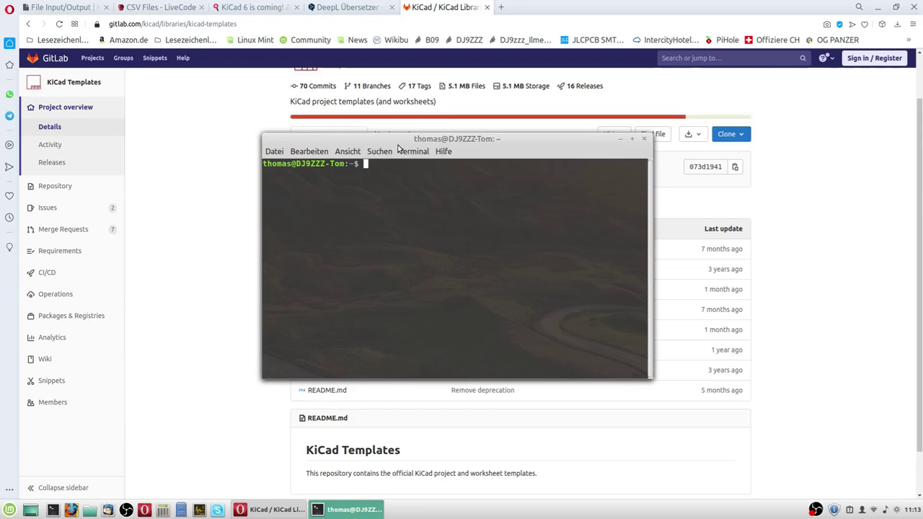
key("ctrl+plus")
key("ctrl+plus")
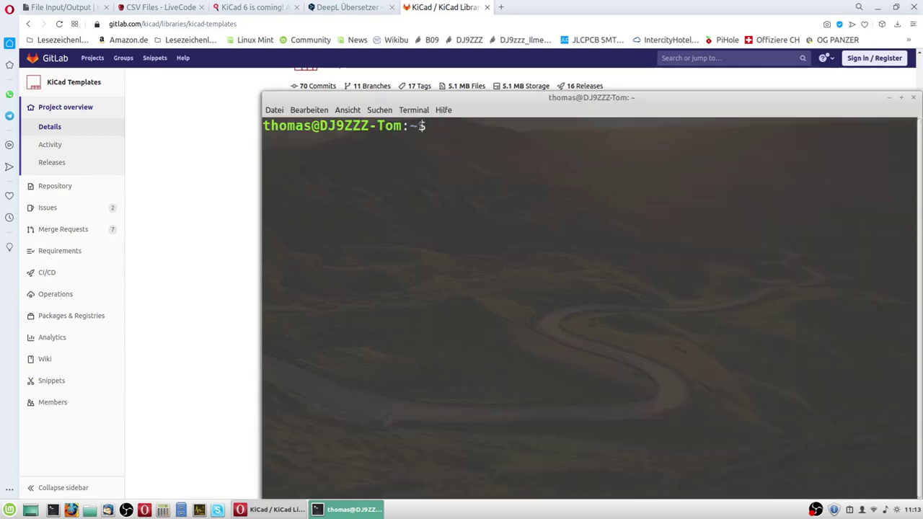
left_click_drag(495, 104, 339, 86)
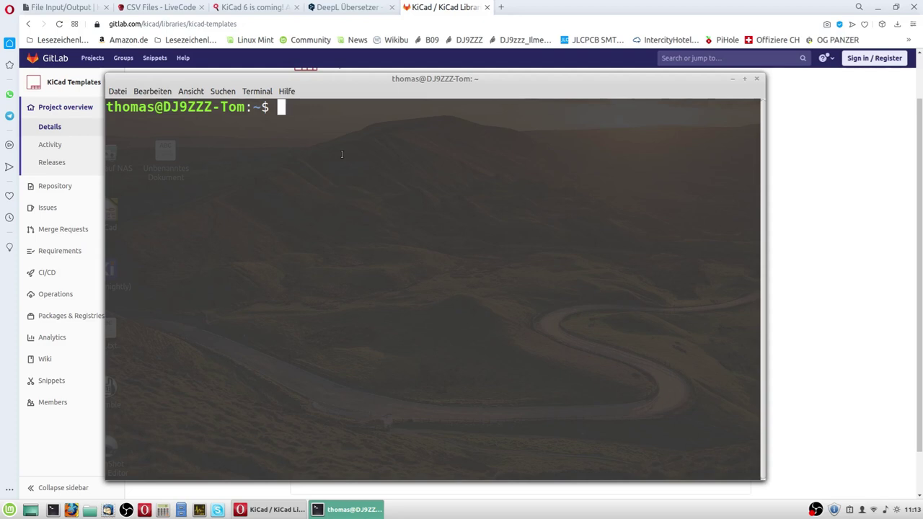
Change the terminal's working directory to KiCad6 and then to its gitlab subfolder.
type("cd Ki")
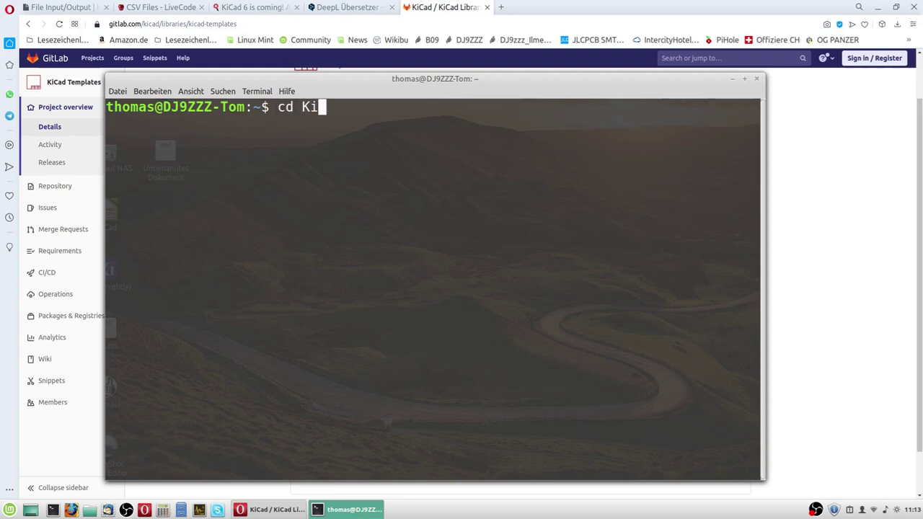
type("Cad6")
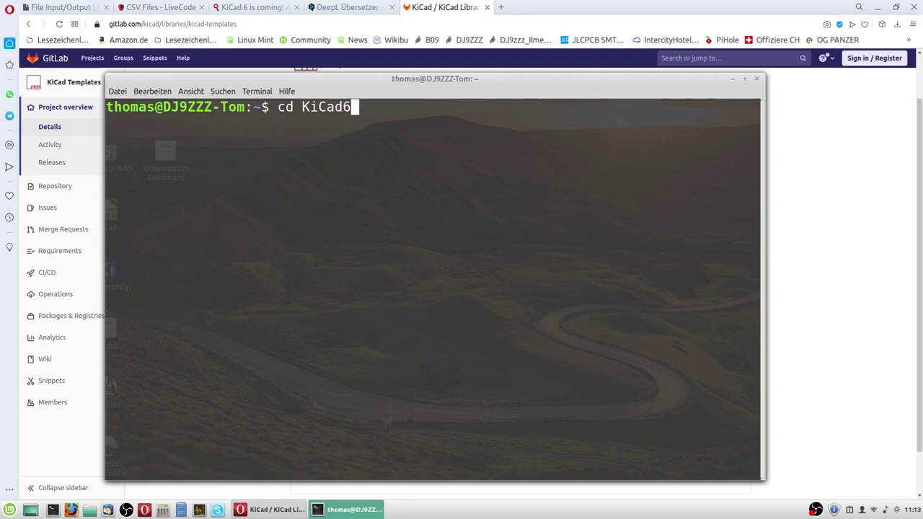
key("Return")
type("cd gi")
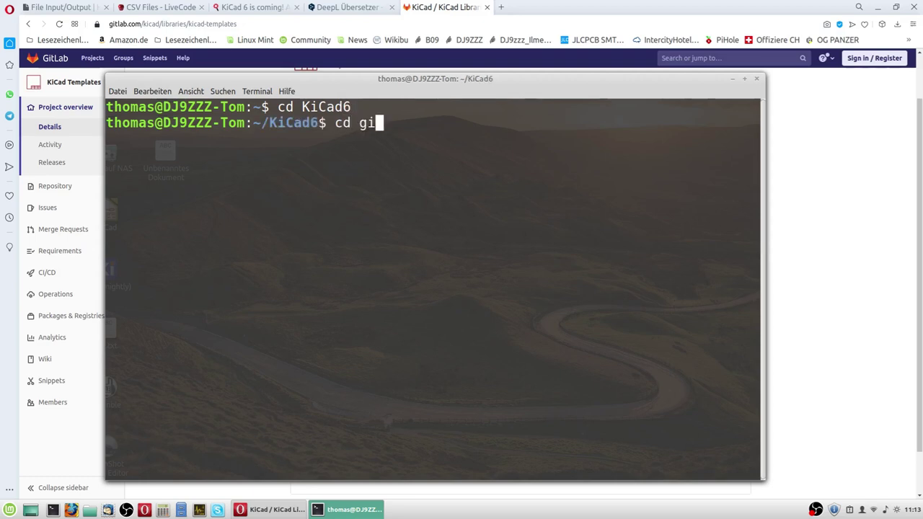
key("Tab")
key("Return")
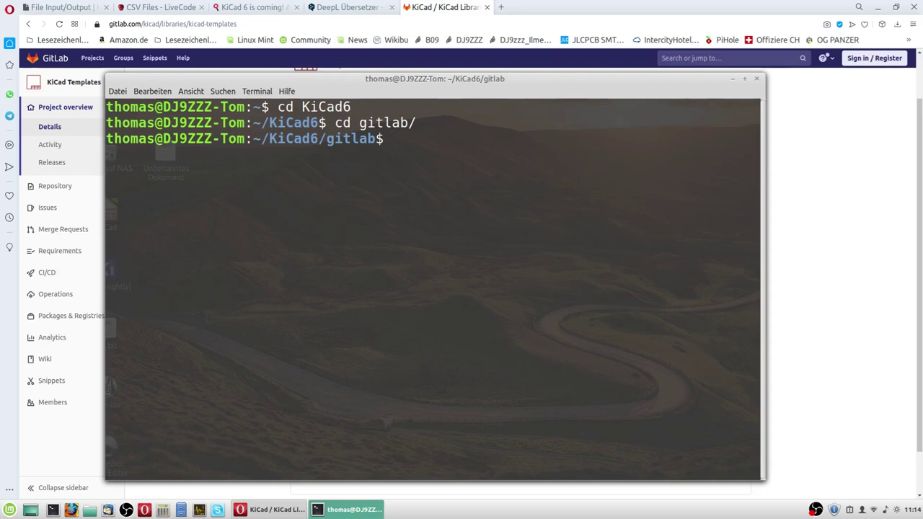
Clone the kicad-templates repository into the gitlab folder with git clone, using the HTTPS address copied from its GitLab page.
type("t clone")
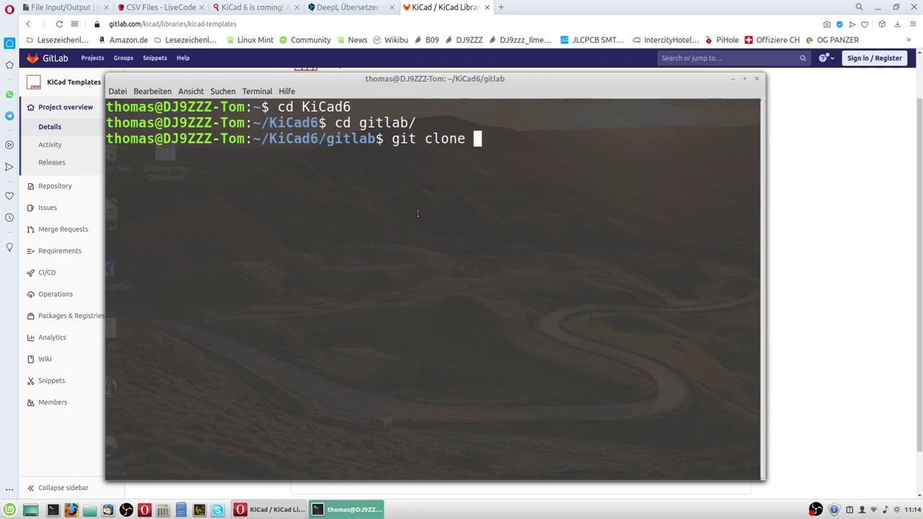
left_click(825, 226)
left_click(729, 134)
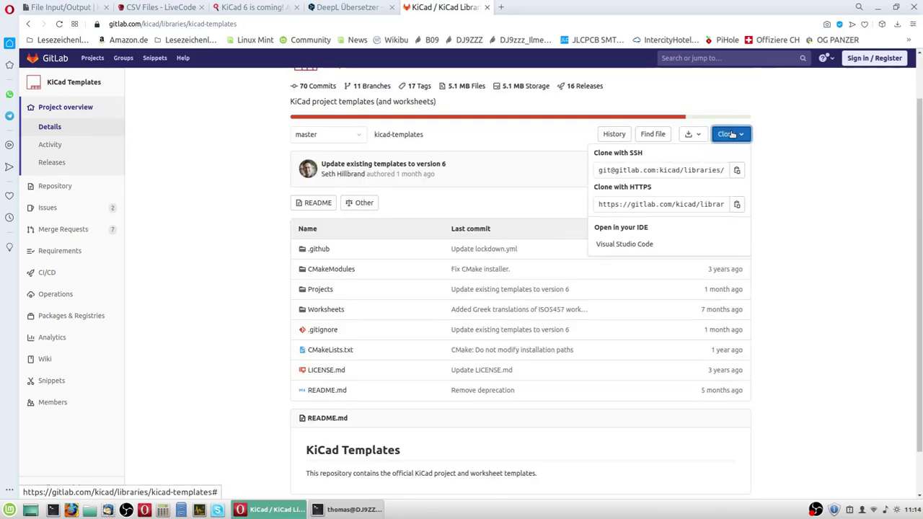
left_click(737, 205)
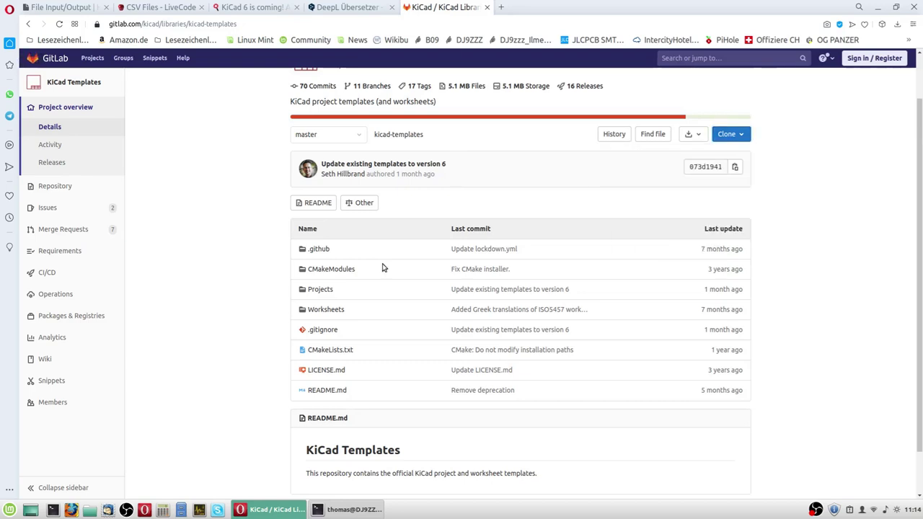
left_click(348, 510)
right_click(484, 241)
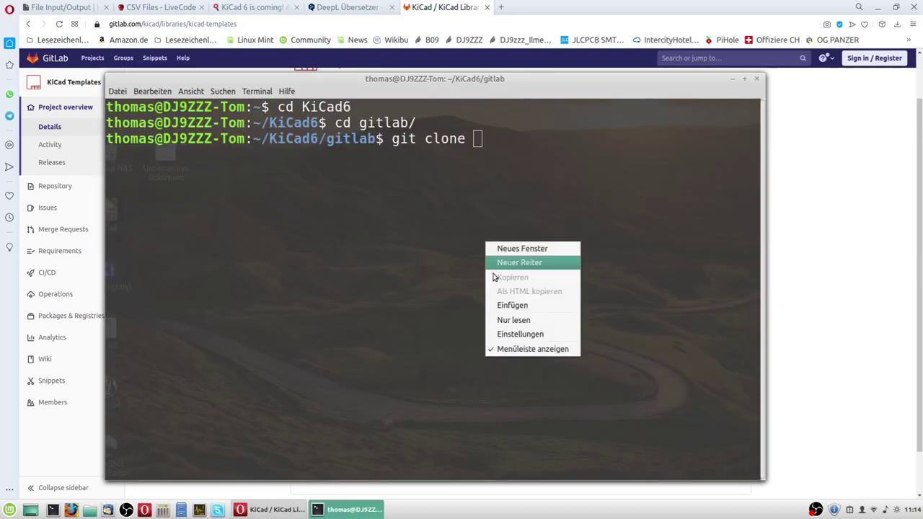
left_click(514, 305)
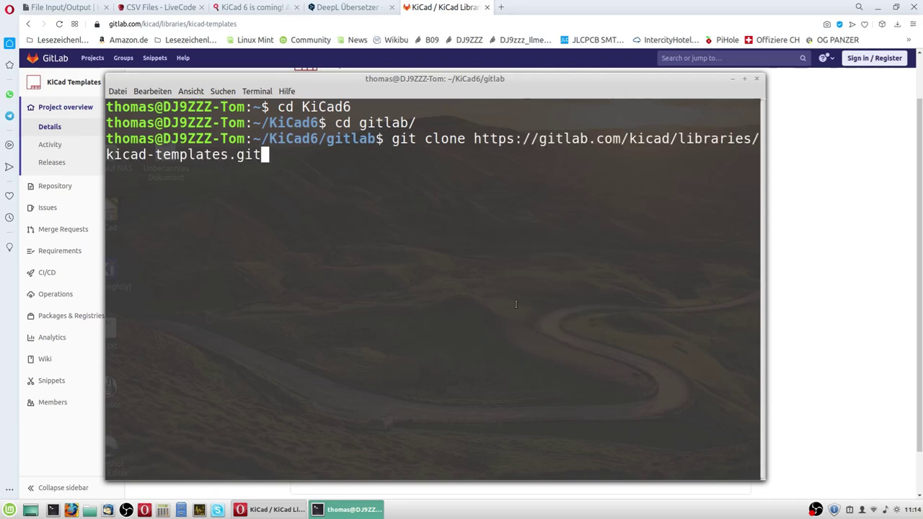
key("Return")
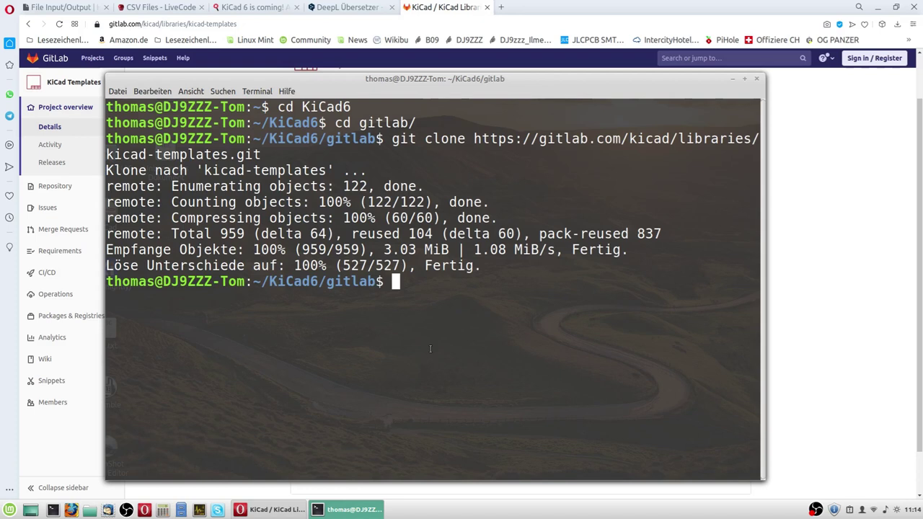
List the gitlab folder's contents with ll and examine the four library folders and the gitupdate.sh script.
type("ll")
key("Return")
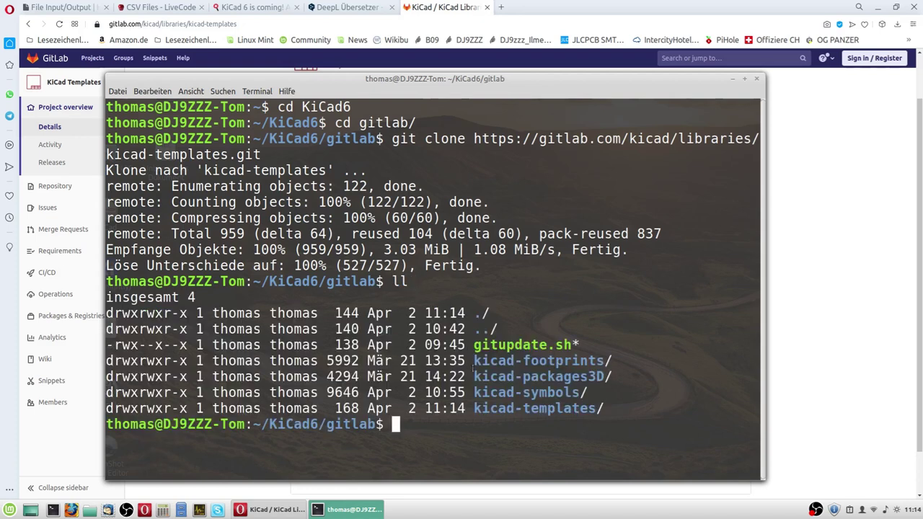
left_click_drag(473, 366, 617, 406)
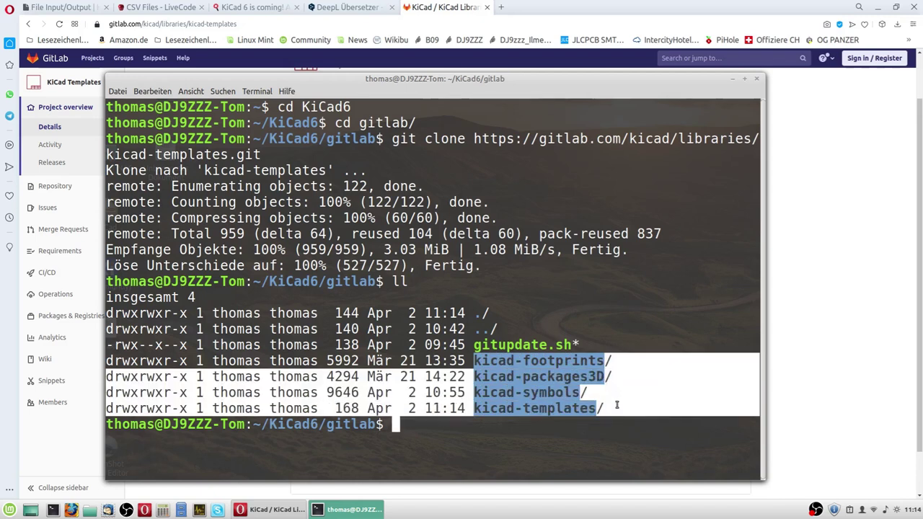
left_click(557, 437)
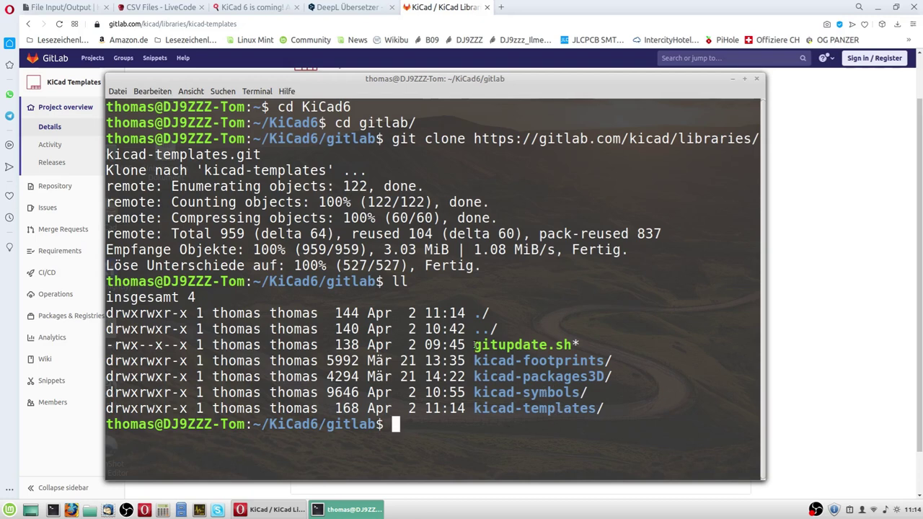
left_click_drag(475, 346, 575, 346)
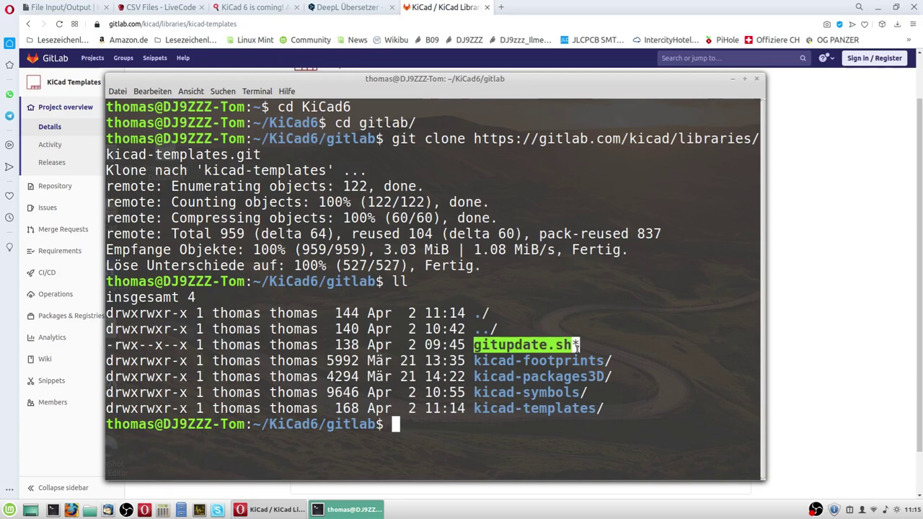
left_click(480, 430)
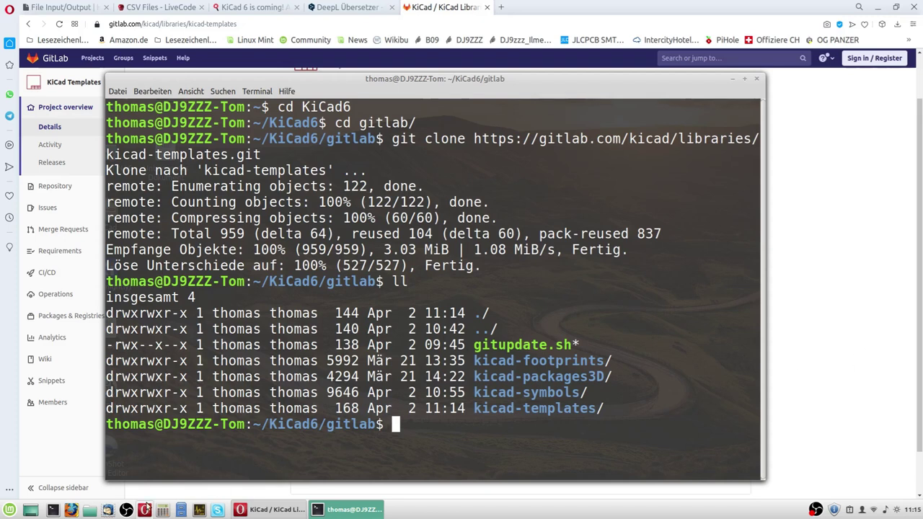
Switch to the file manager and open the gitlab folder inside KiCad6.
left_click(90, 512)
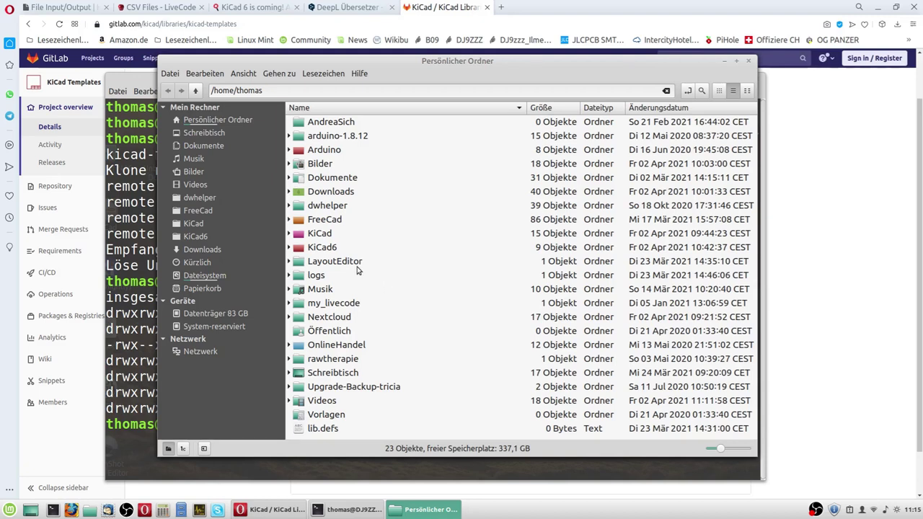
left_click(326, 248)
double_click(326, 248)
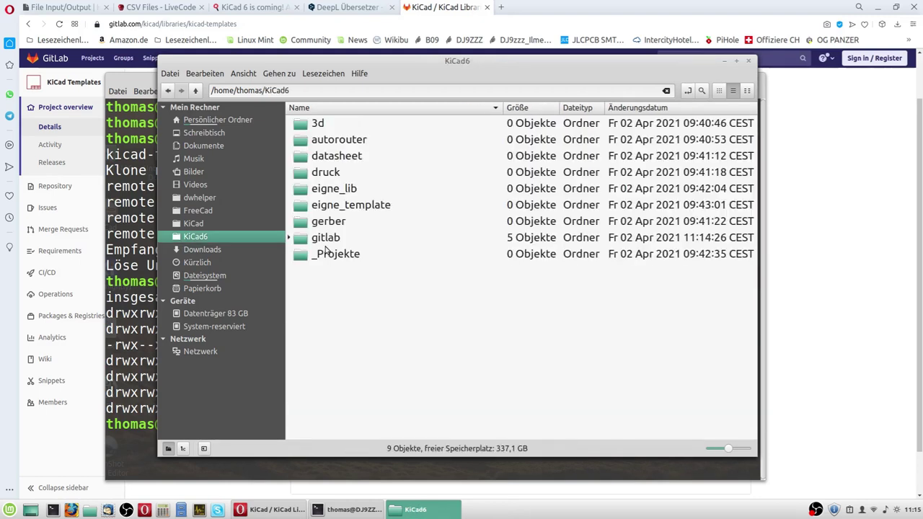
double_click(326, 239)
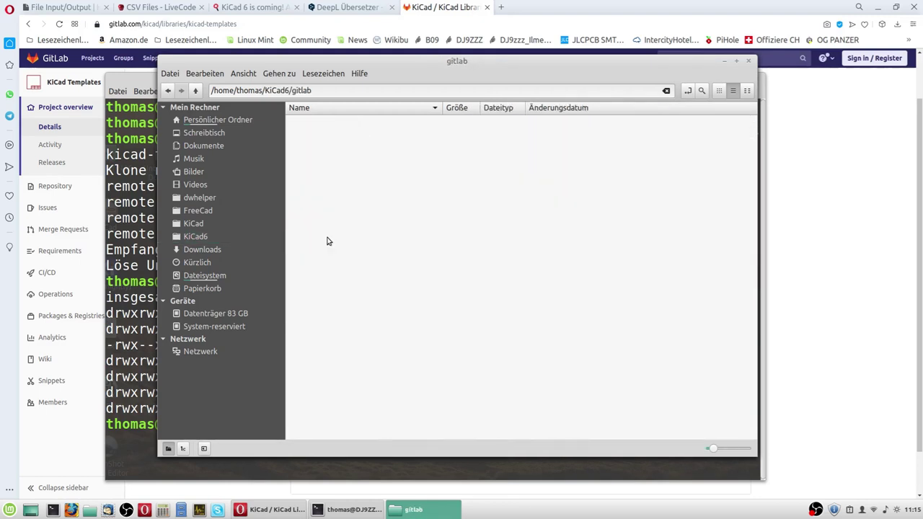
Open gitupdate.sh from the gitlab folder in the text editor and examine its cd and git pull commands for the four libraries.
right_click(329, 171)
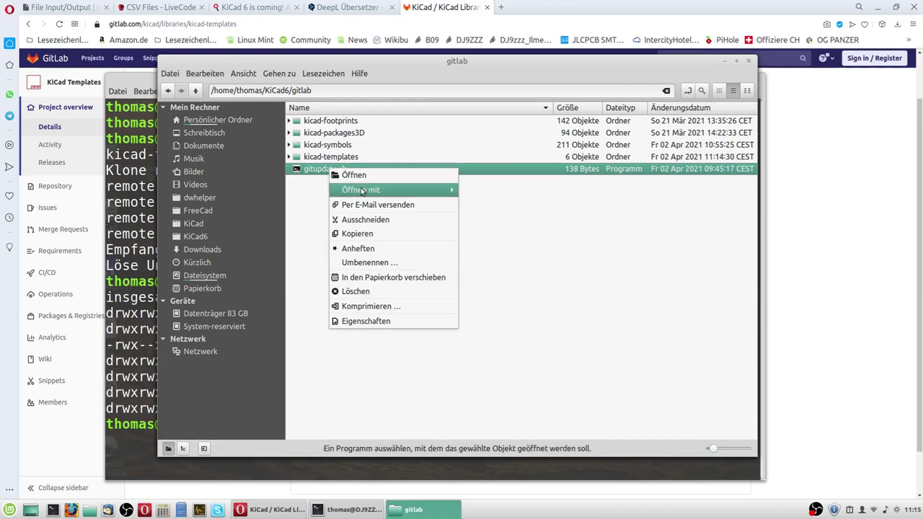
mouse_move(418, 190)
left_click(489, 218)
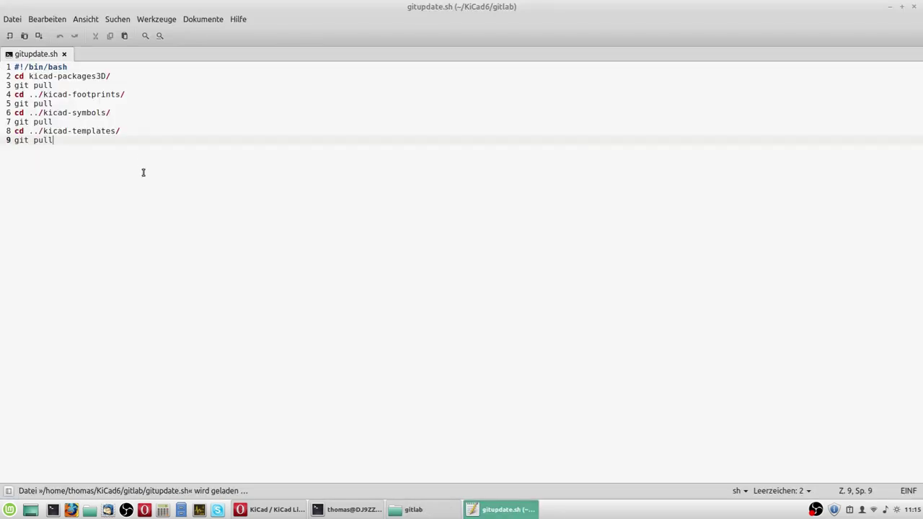
scroll(148, 177, "up", 3, "ctrl")
scroll(148, 182, "up", 2, "ctrl")
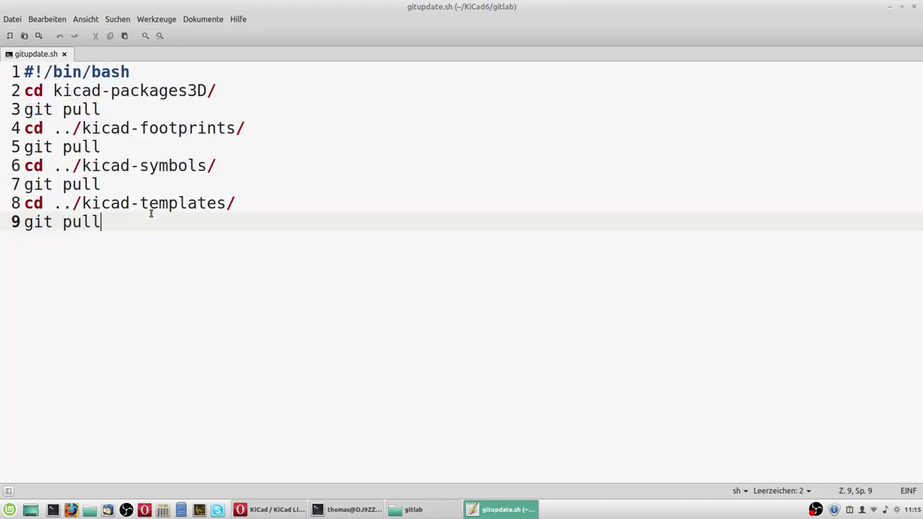
left_click_drag(24, 222, 115, 226)
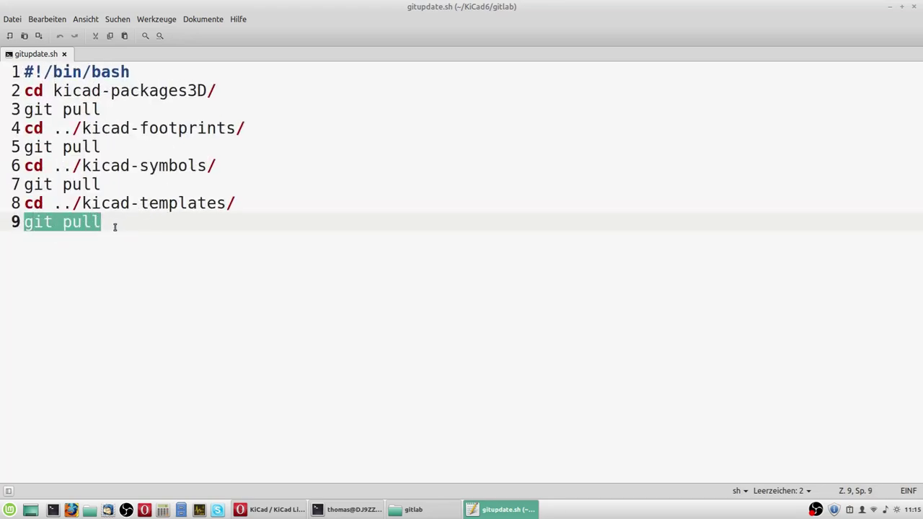
left_click(115, 227)
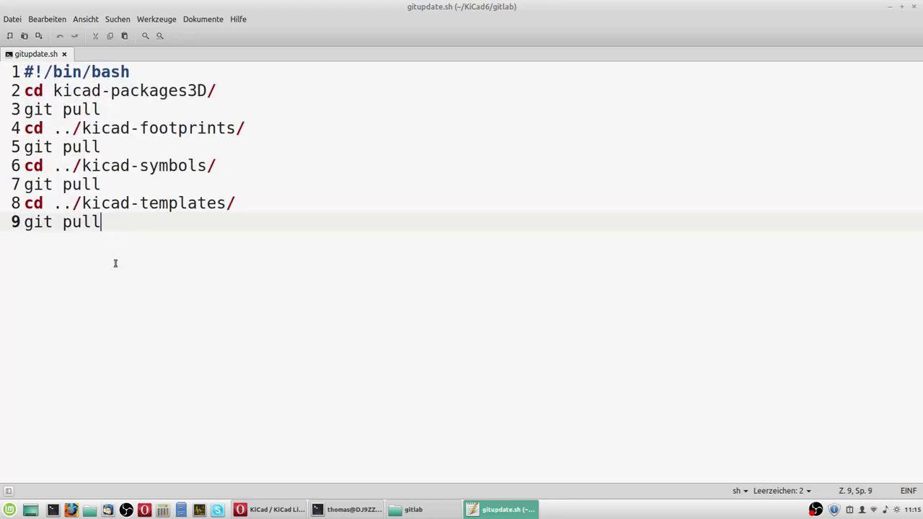
left_click(913, 7)
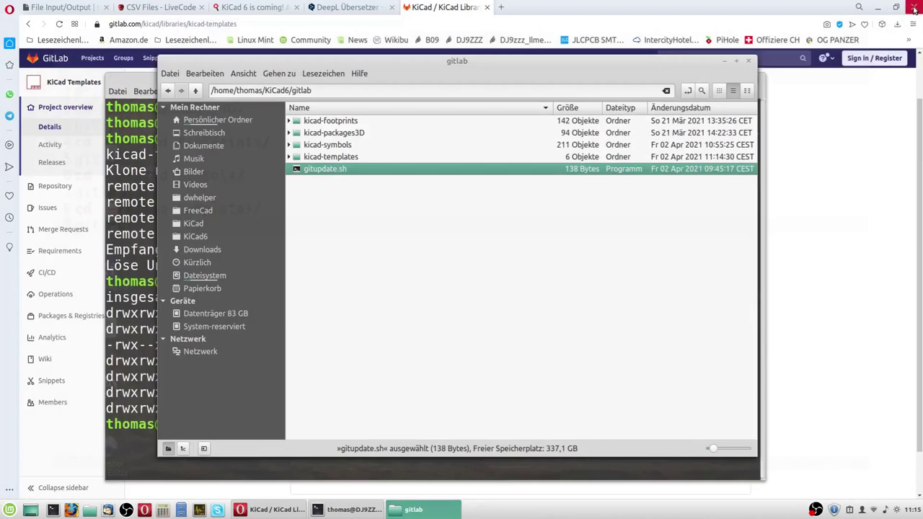
Close the file manager and run ./gitupdate.sh in the terminal to update the cloned libraries.
left_click(499, 254)
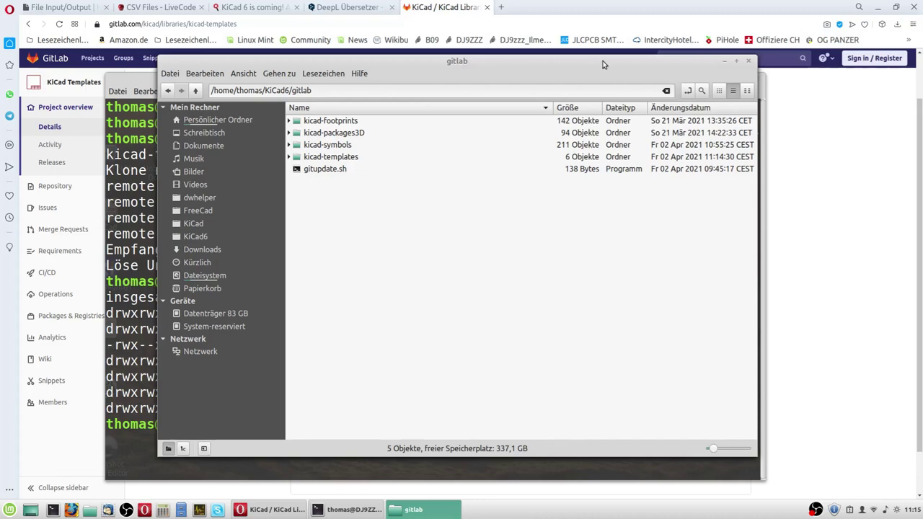
left_click(749, 62)
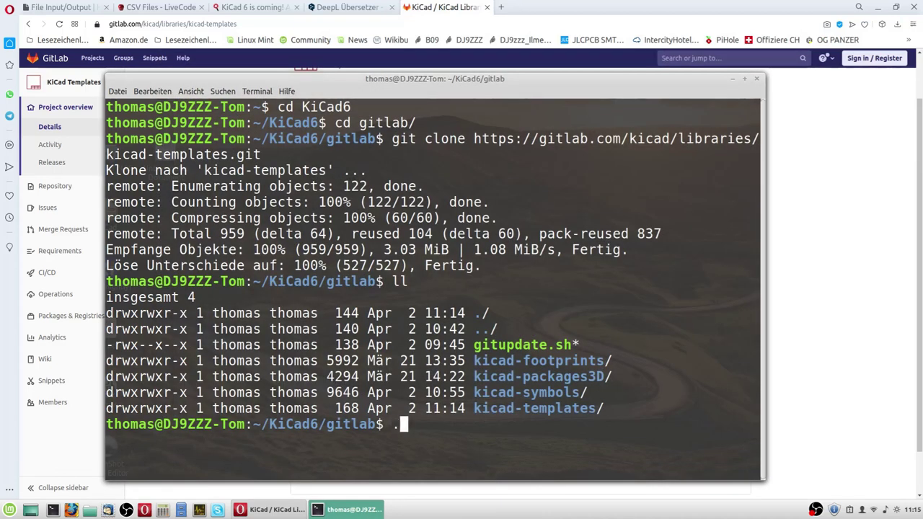
type("./gitupdate.sh")
key("Return")
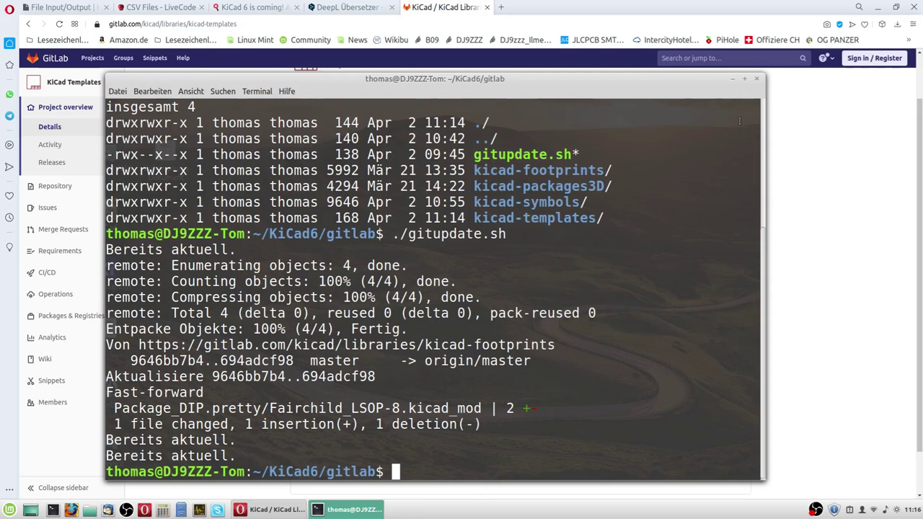
Close the terminal and the browser, and start KiCad (nightly) from the desktop.
left_click(756, 79)
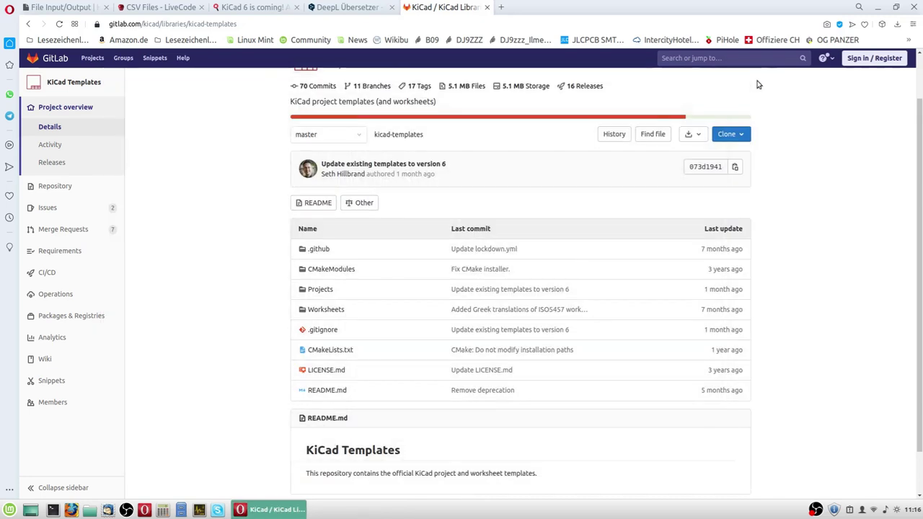
left_click(913, 7)
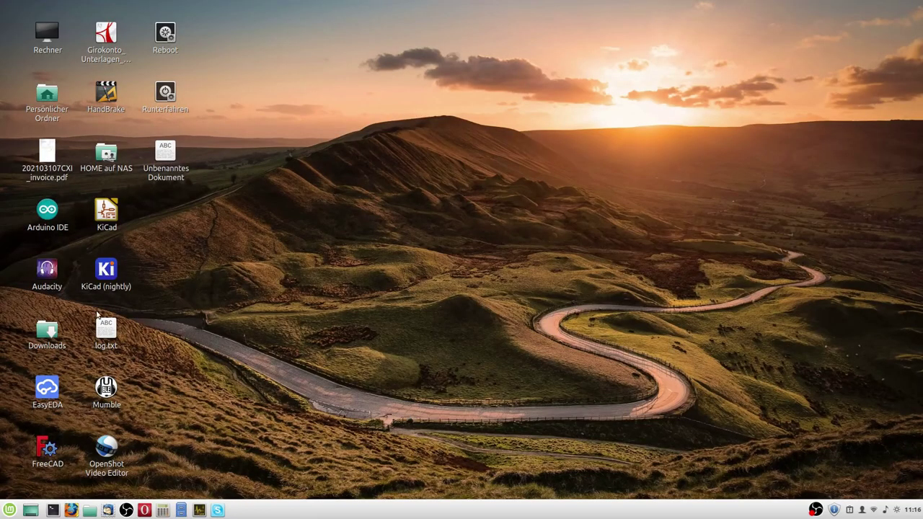
left_click(110, 277)
double_click(110, 277)
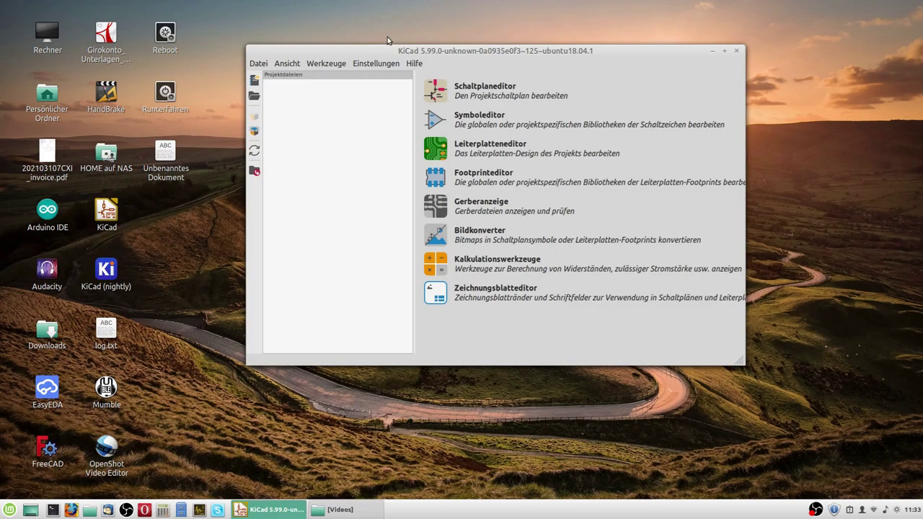
Open the path configuration and delete the KICAD_GITLAB_SYMBOL_DIR environment variable.
left_click(372, 63)
left_click(382, 77)
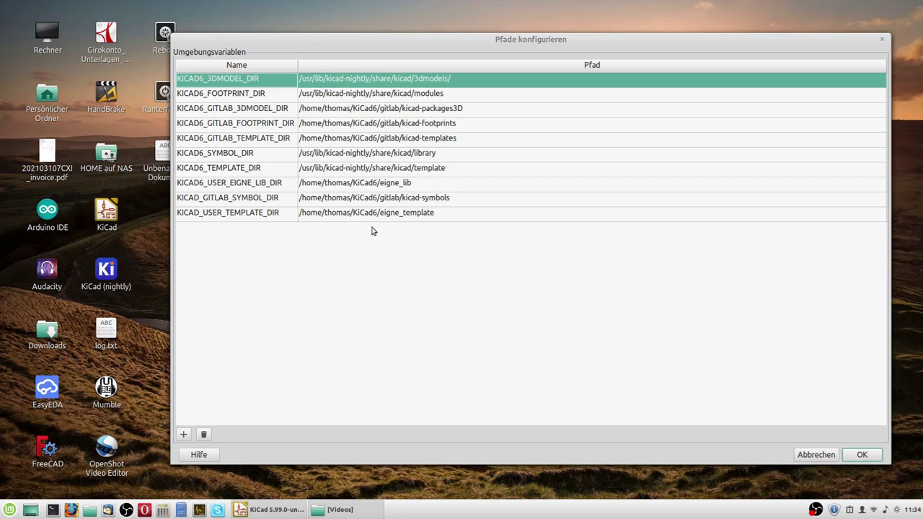
left_click(231, 216)
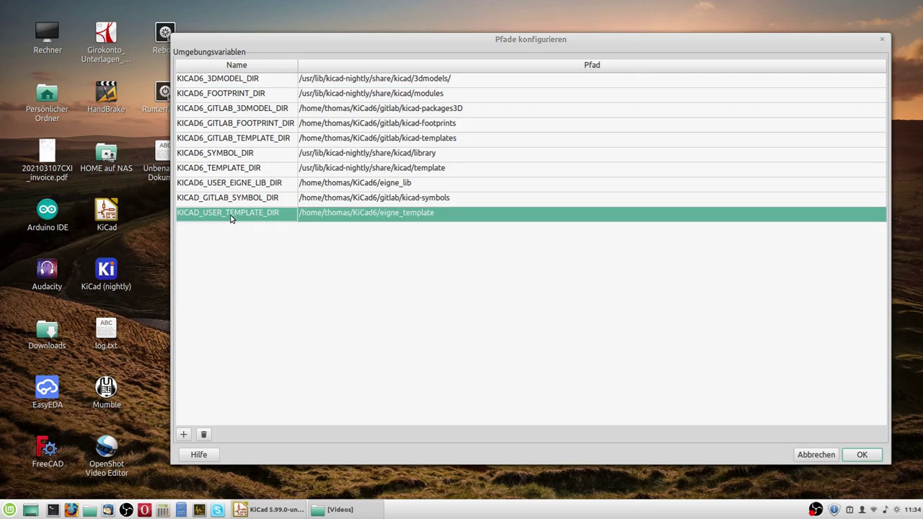
left_click(203, 435)
double_click(235, 203)
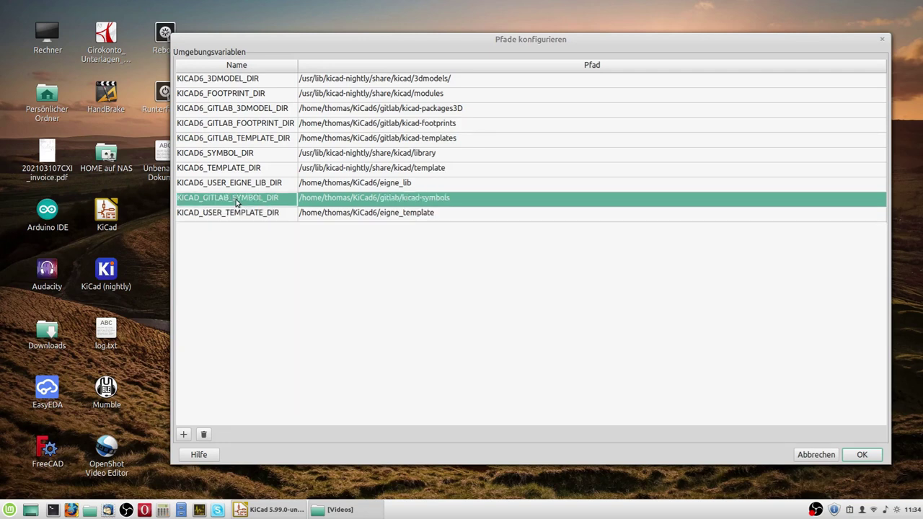
left_click(263, 264)
left_click(203, 436)
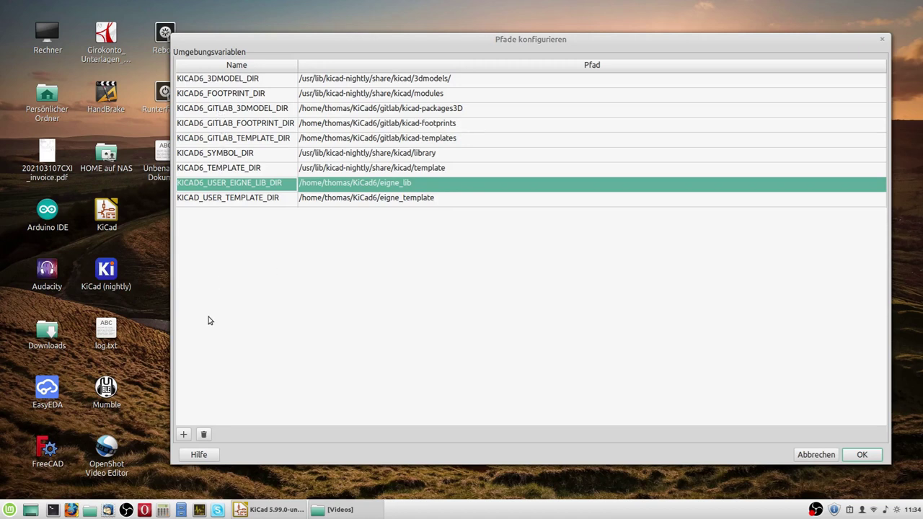
Add a new environment variable named KICAD6_GITLAB_SYMBOL_DIR.
left_click(183, 435)
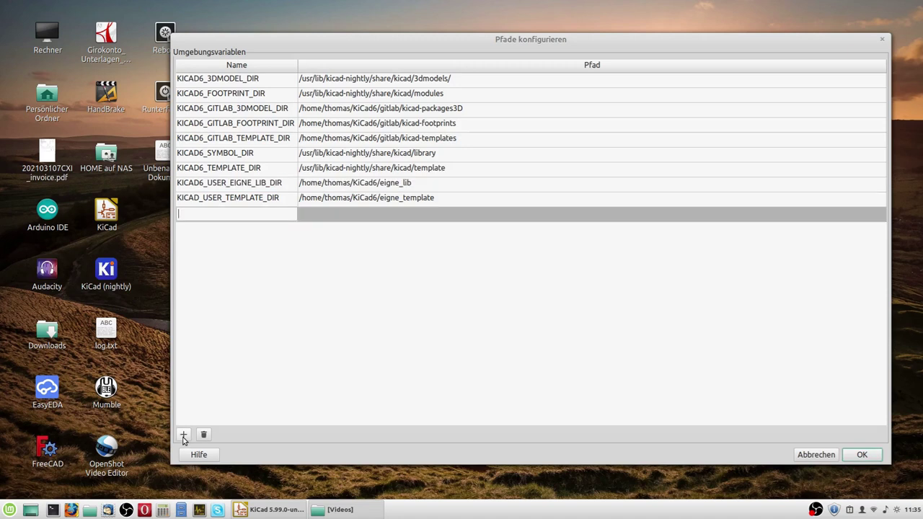
type("KICAD6_GITLAB_SYMBOL_DIR")
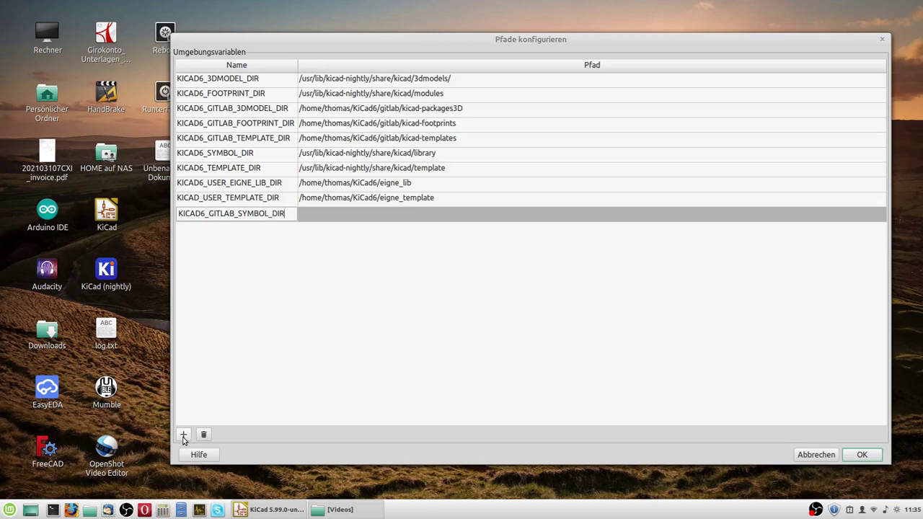
key("Return")
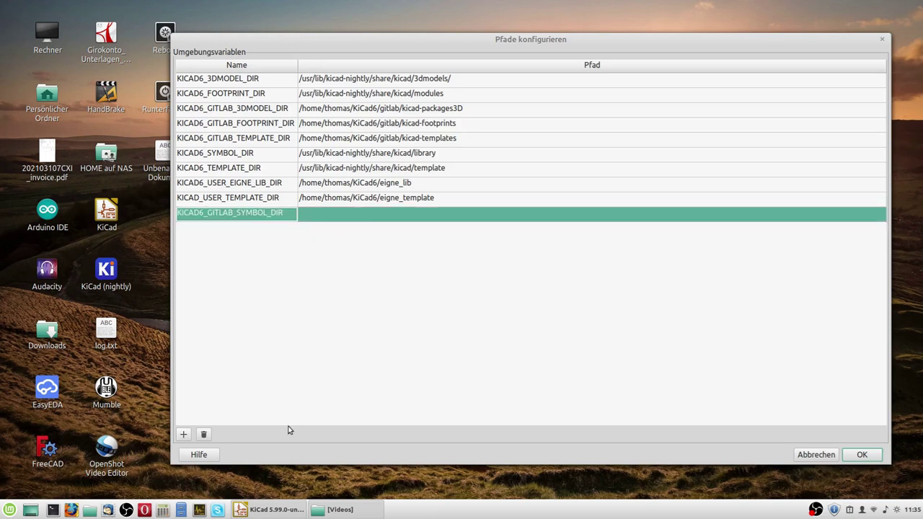
Set the path of KICAD6_GITLAB_SYMBOL_DIR to the kicad-symbols folder inside KiCad6/gitlab by browsing to it.
left_click(502, 214)
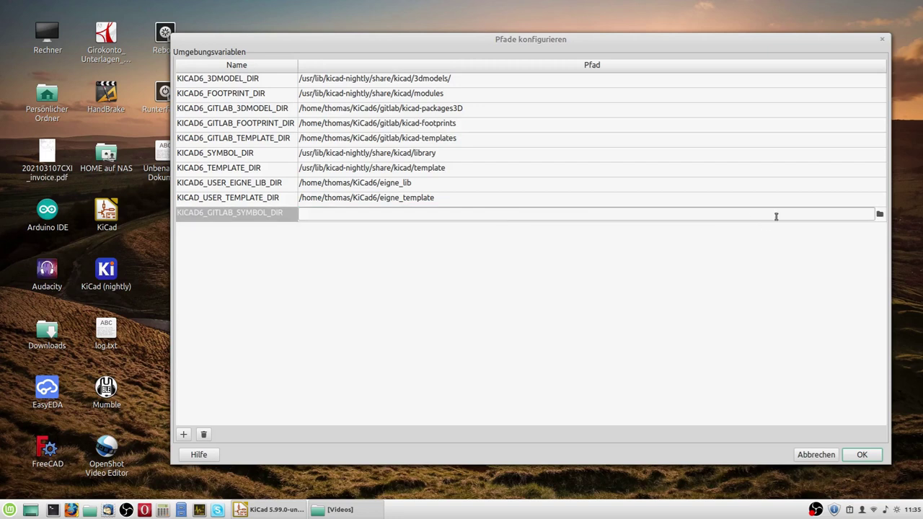
left_click(879, 216)
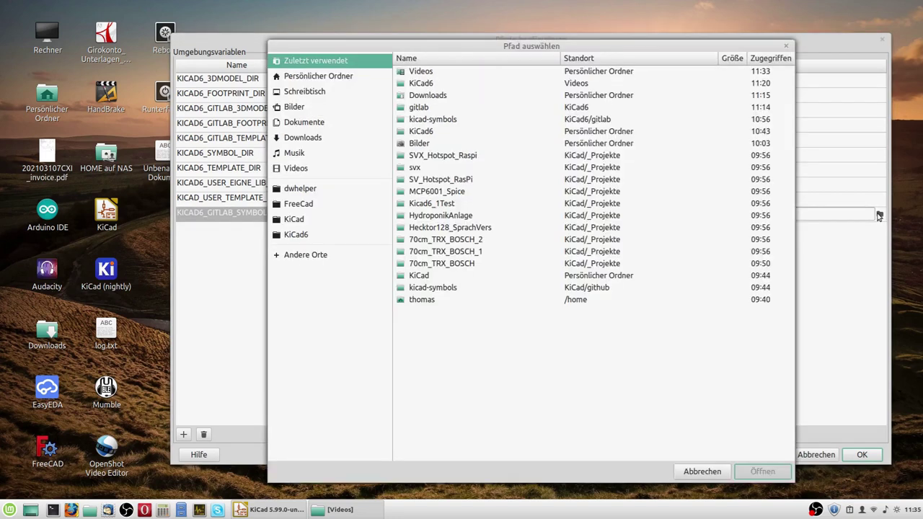
left_click(295, 236)
double_click(431, 177)
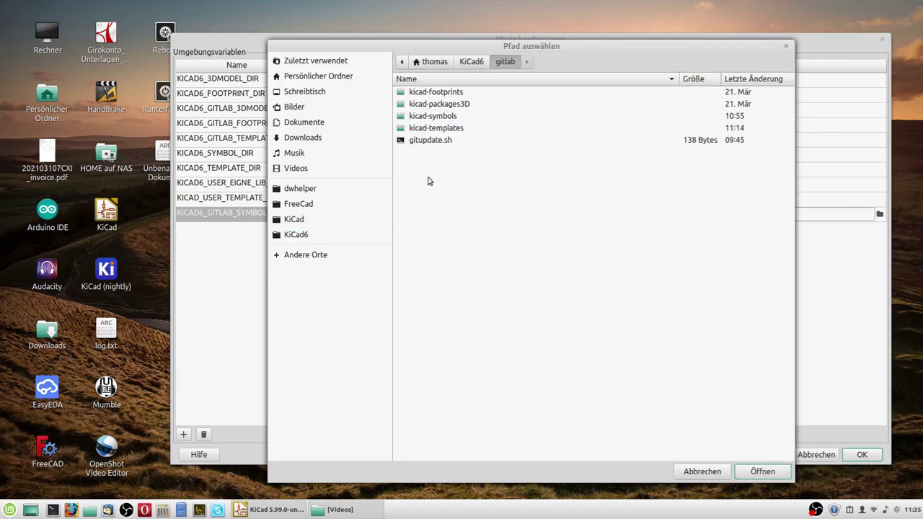
left_click(437, 118)
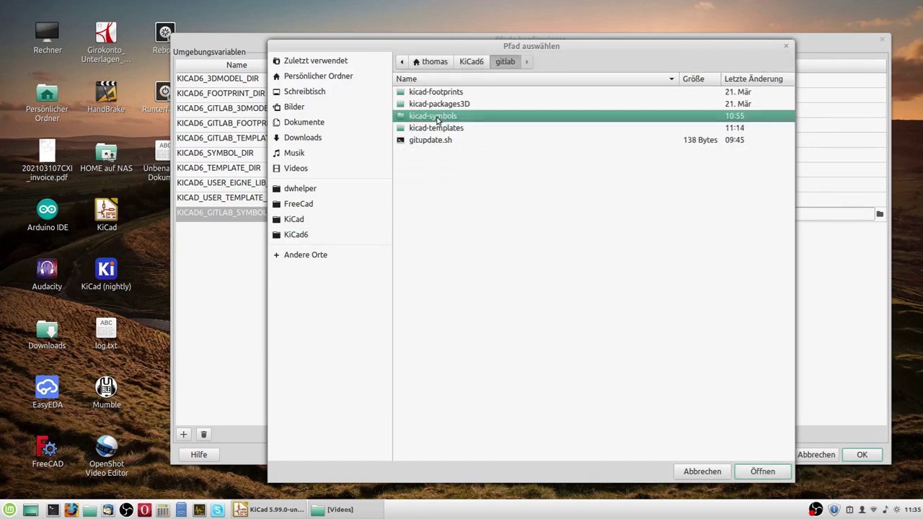
double_click(437, 119)
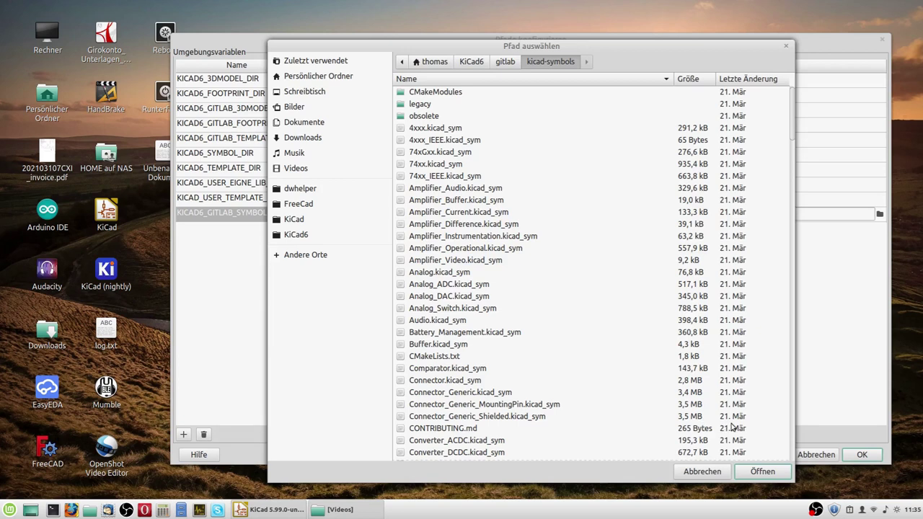
left_click(762, 471)
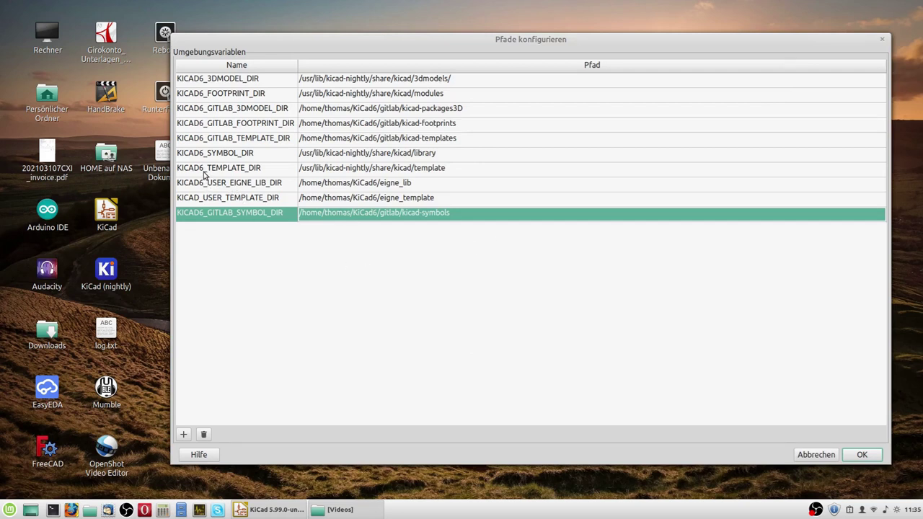
left_click(206, 199)
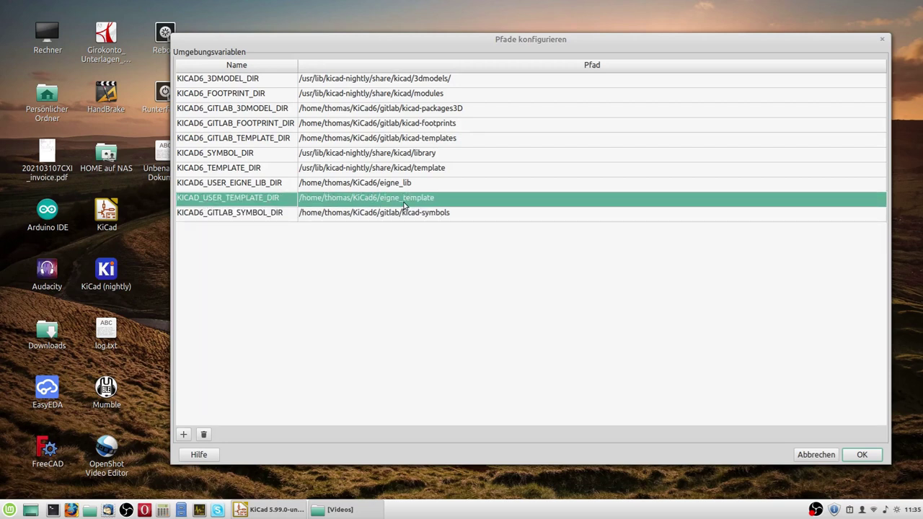
left_click(730, 198)
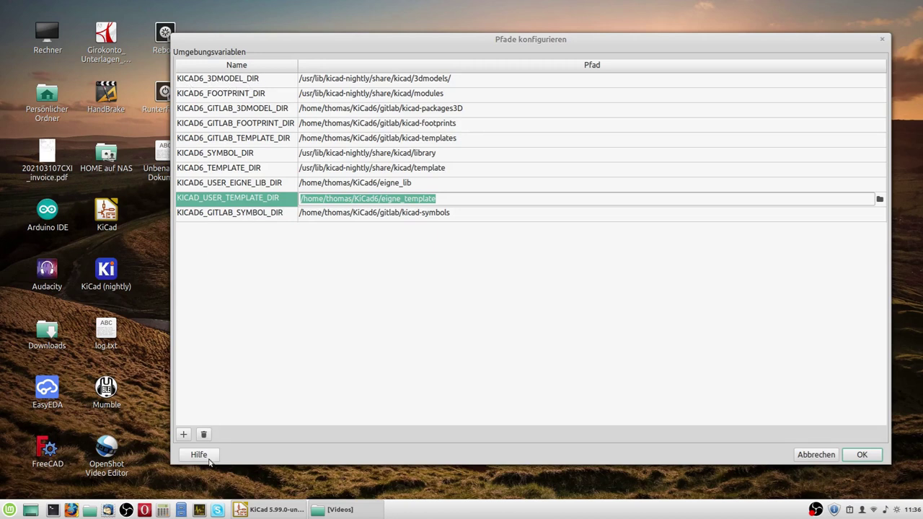
left_click(183, 434)
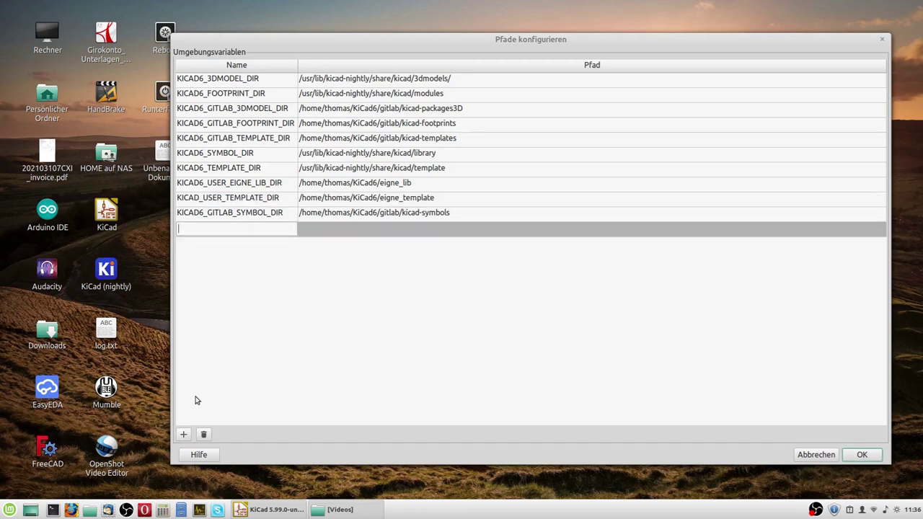
left_click(238, 304)
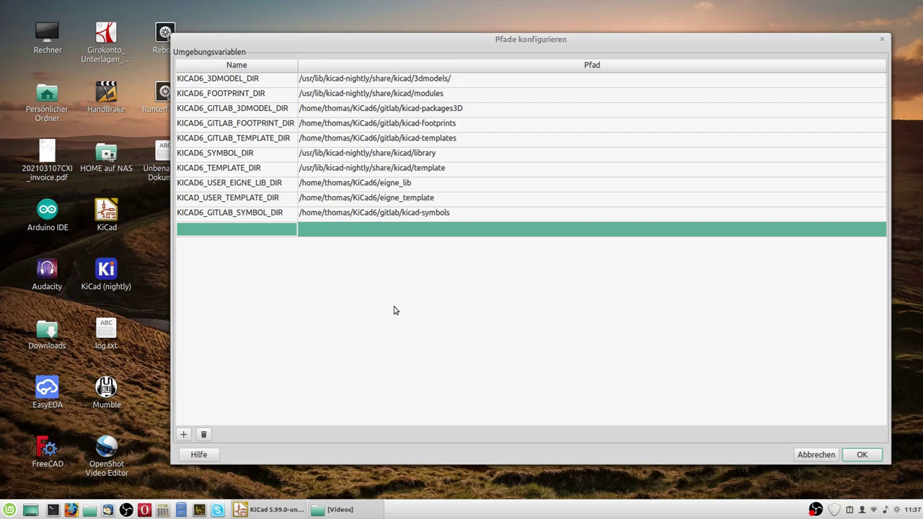
left_click(870, 454)
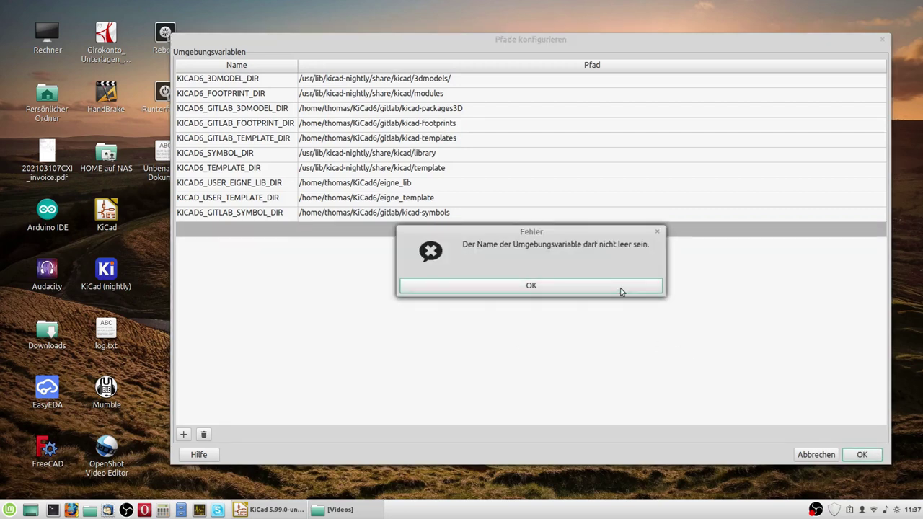
left_click(622, 287)
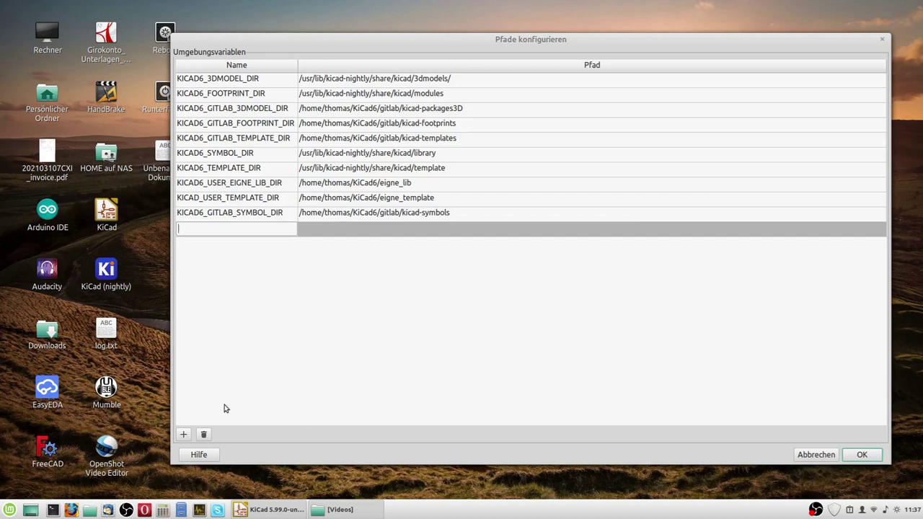
left_click(203, 433)
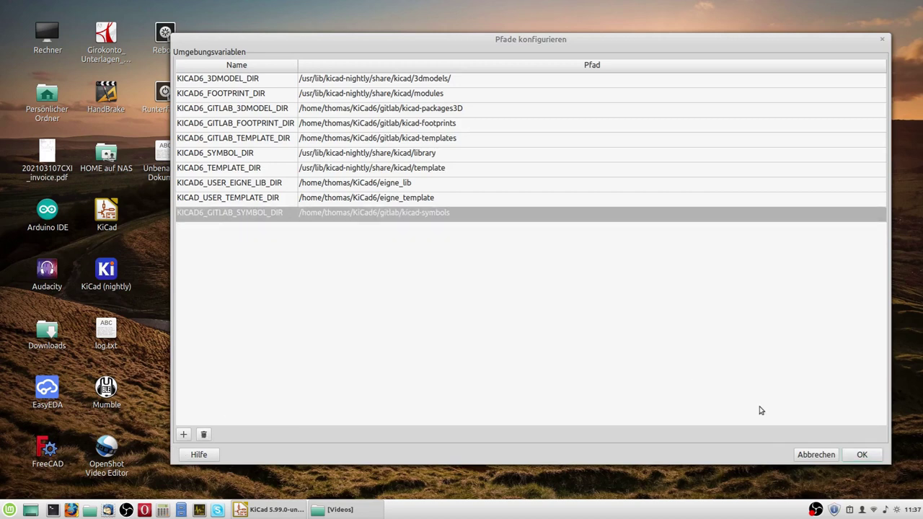
Apply the configured environment variable paths and close the path configuration.
left_click(264, 215)
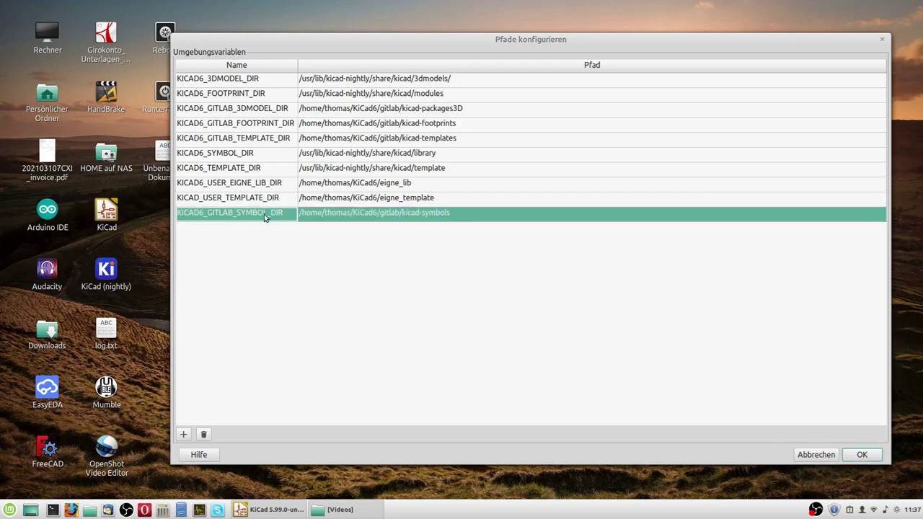
left_click(871, 452)
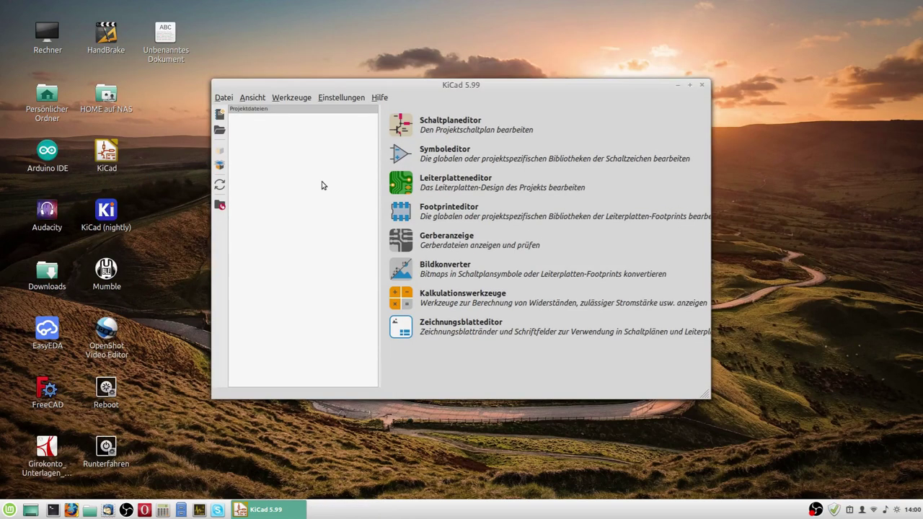
Open the symbol library management and remove all entries from the global library table.
left_click(340, 99)
left_click(347, 125)
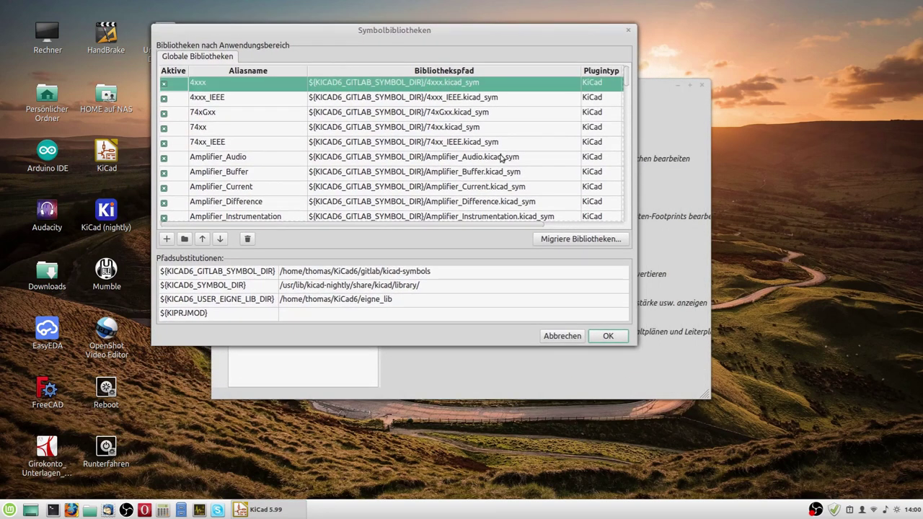
left_click_drag(636, 344, 705, 383)
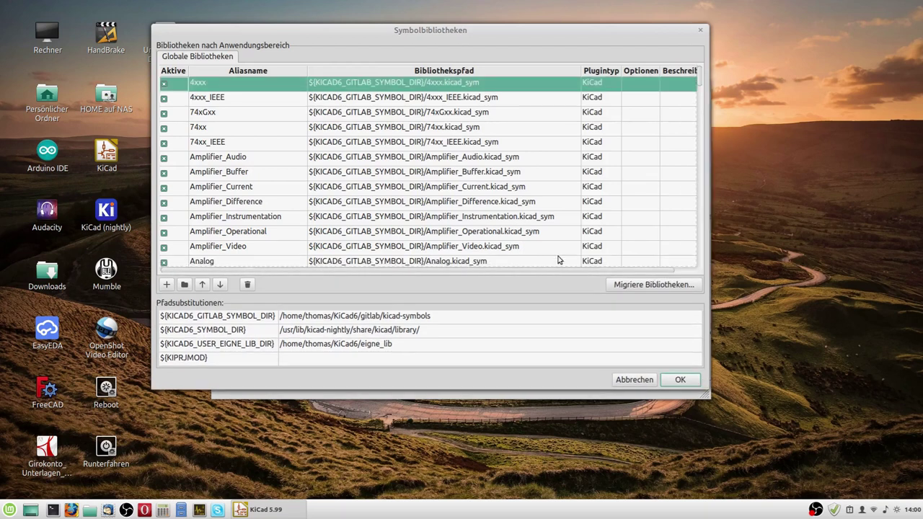
left_click_drag(699, 83, 701, 284)
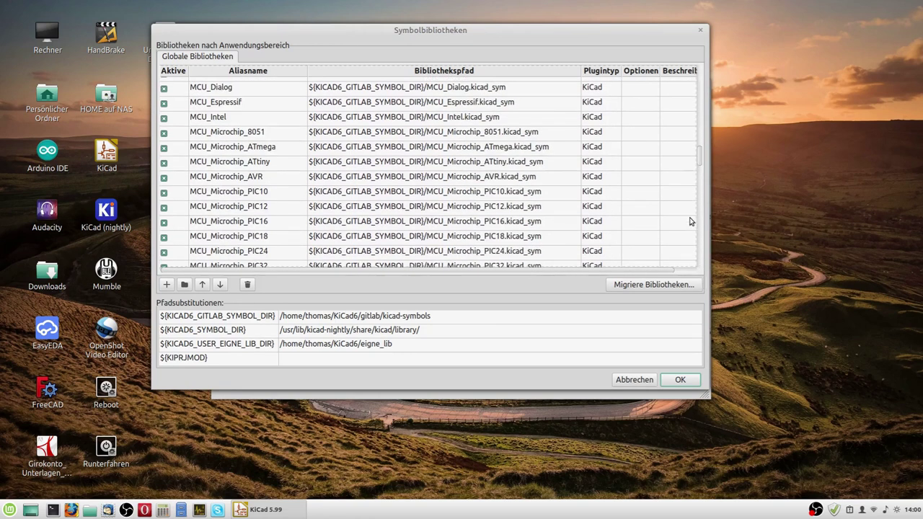
scroll(597, 155, "down", 10)
scroll(597, 155, "down", 20)
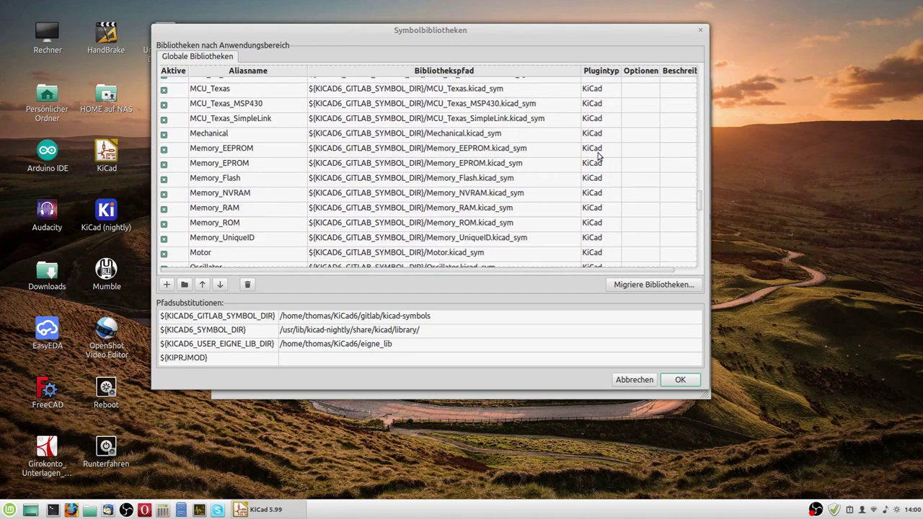
scroll(597, 156, "down", 5)
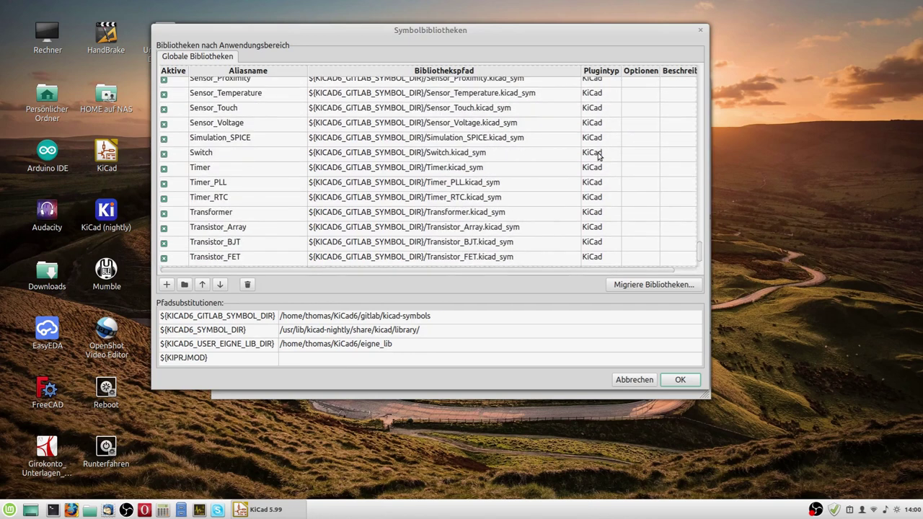
key("ctrl+a")
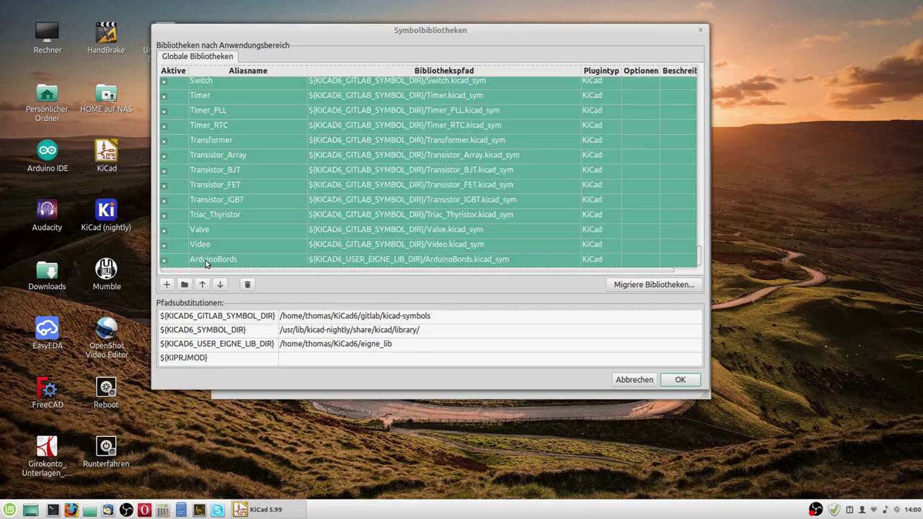
left_click(248, 285)
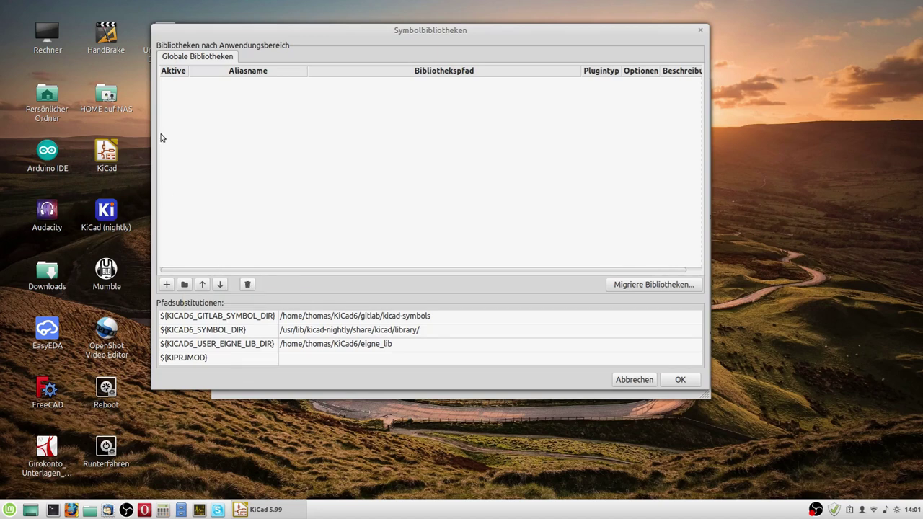
Add all symbol libraries from 4xxx.kicad_sym to Video.kicad_sym in KiCad6/gitlab/kicad-symbols to the global library table.
left_click(184, 284)
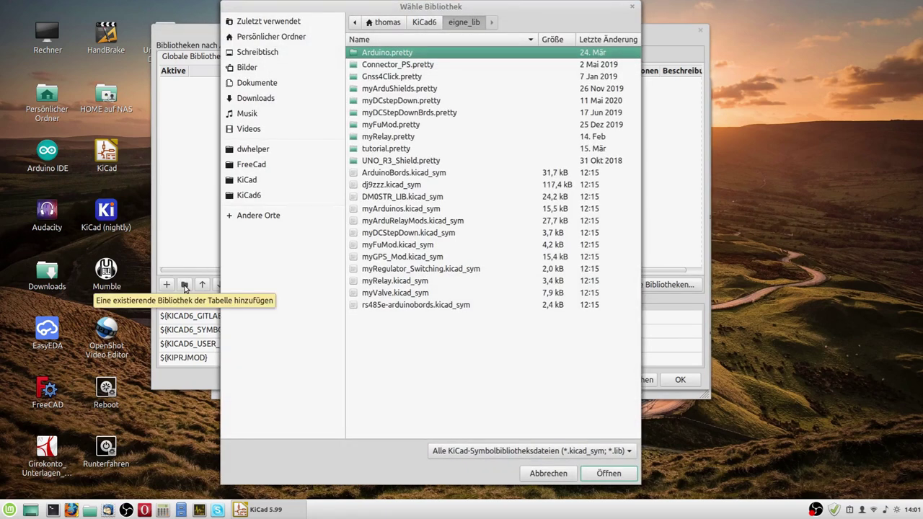
left_click(245, 195)
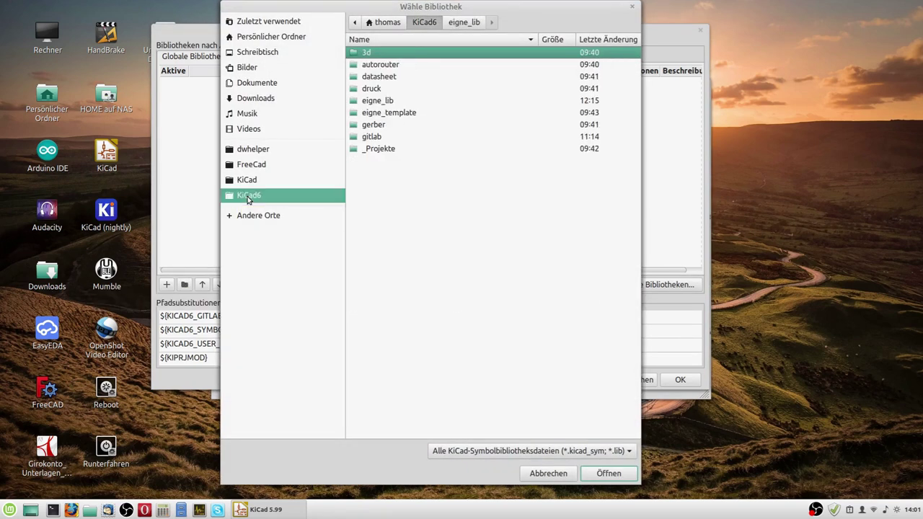
double_click(372, 137)
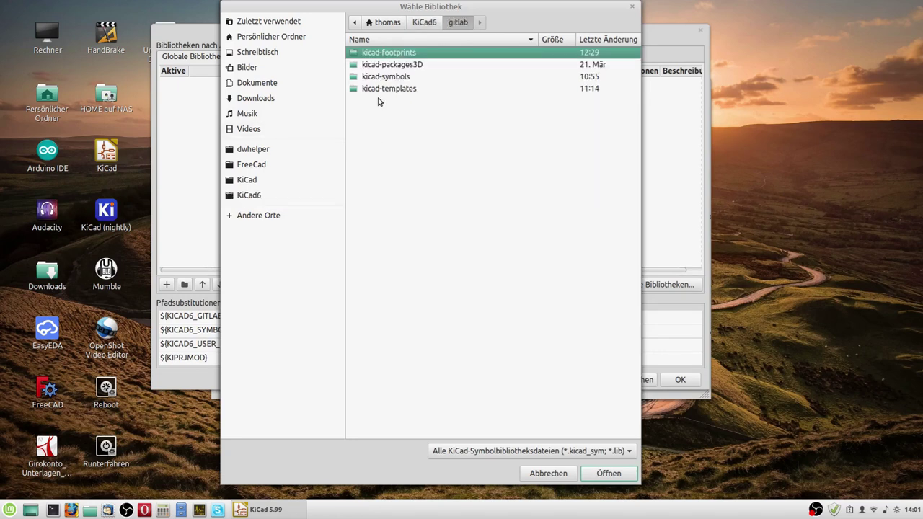
left_click_drag(410, 11, 610, 43)
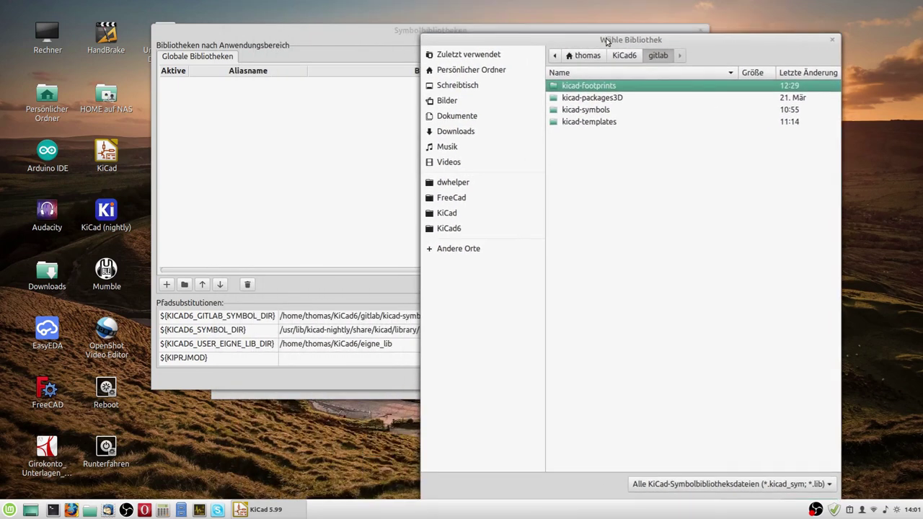
double_click(611, 109)
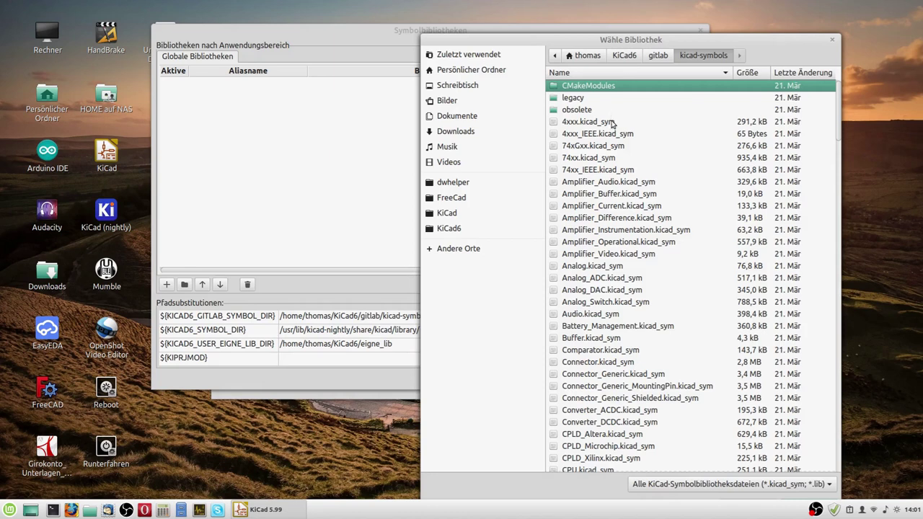
left_click(611, 122)
scroll(611, 128, "down", 15)
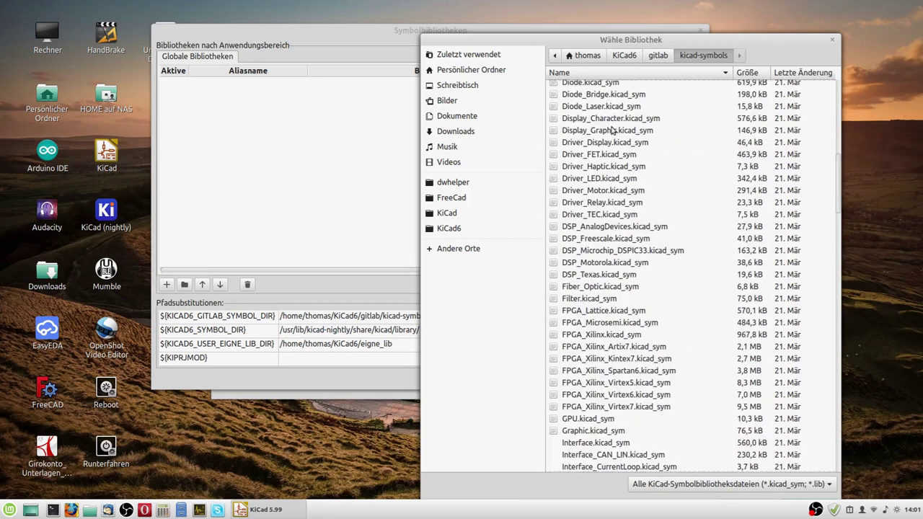
scroll(611, 135, "down", 20)
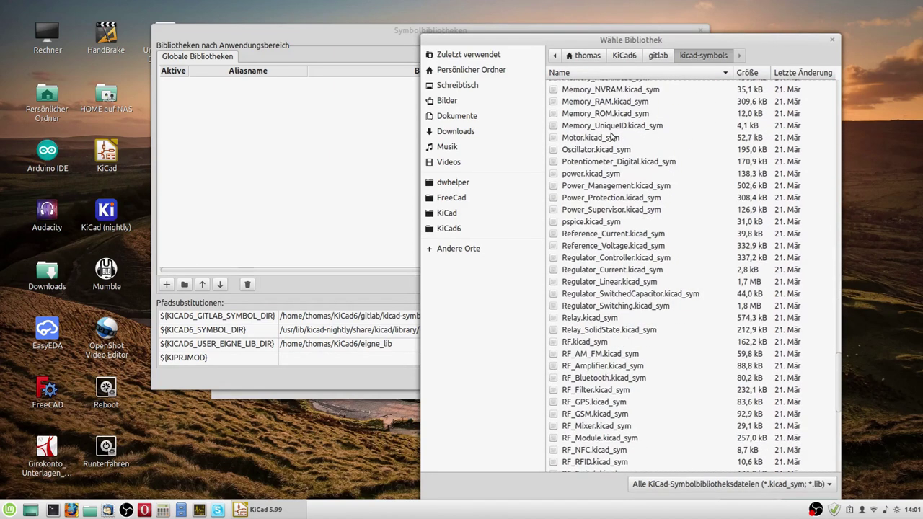
scroll(612, 135, "down", 3)
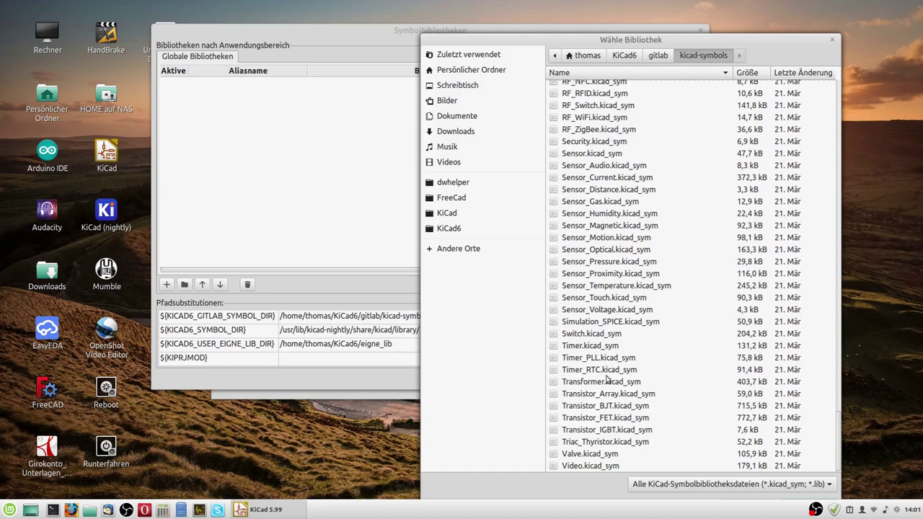
left_click(603, 467, "shift")
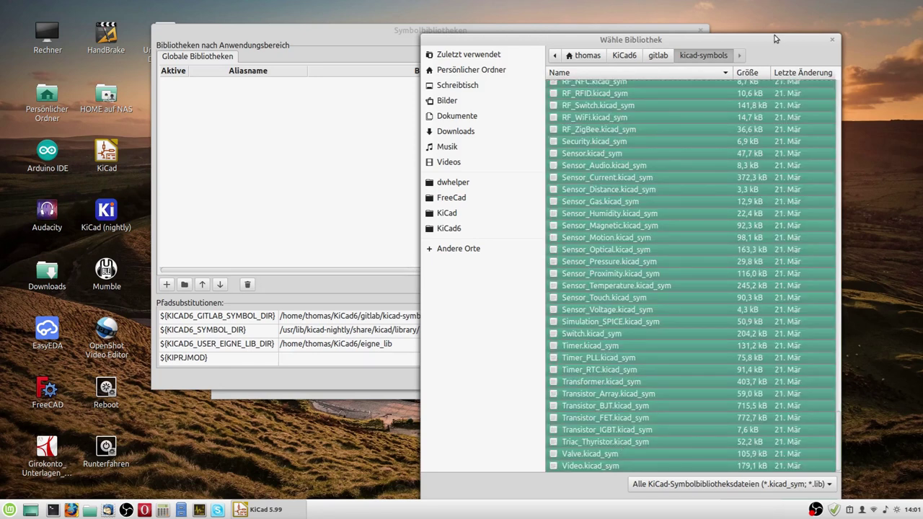
left_click_drag(775, 38, 745, 23)
left_click(781, 436)
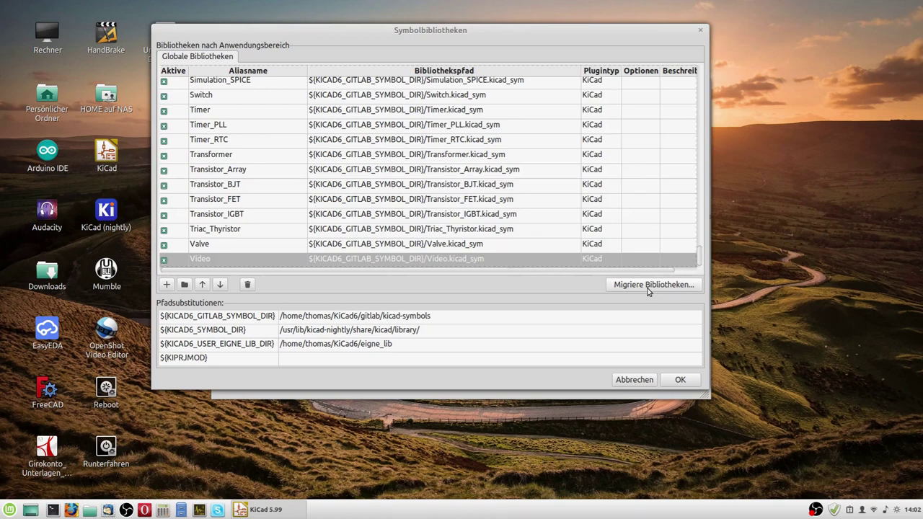
Add the legacy library ArduinoBords.lib from the KiCad/lib folder to the global library table.
left_click(183, 284)
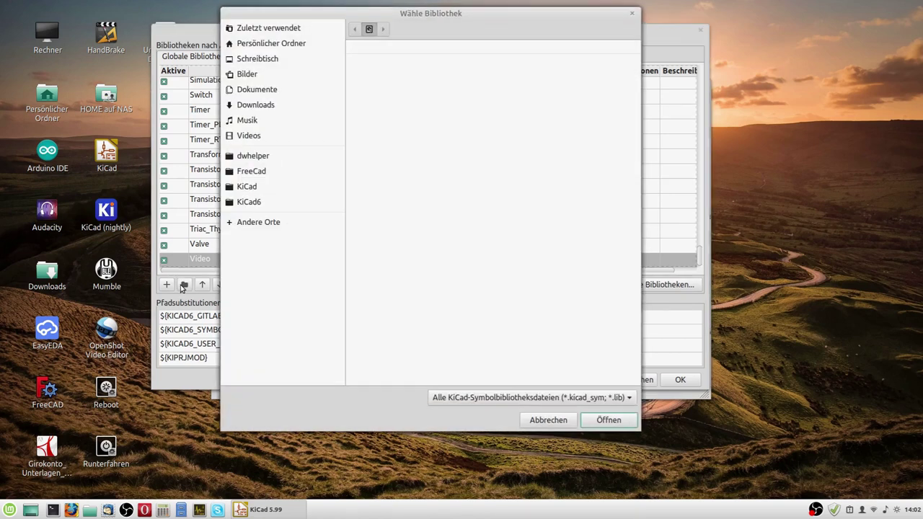
left_click(247, 188)
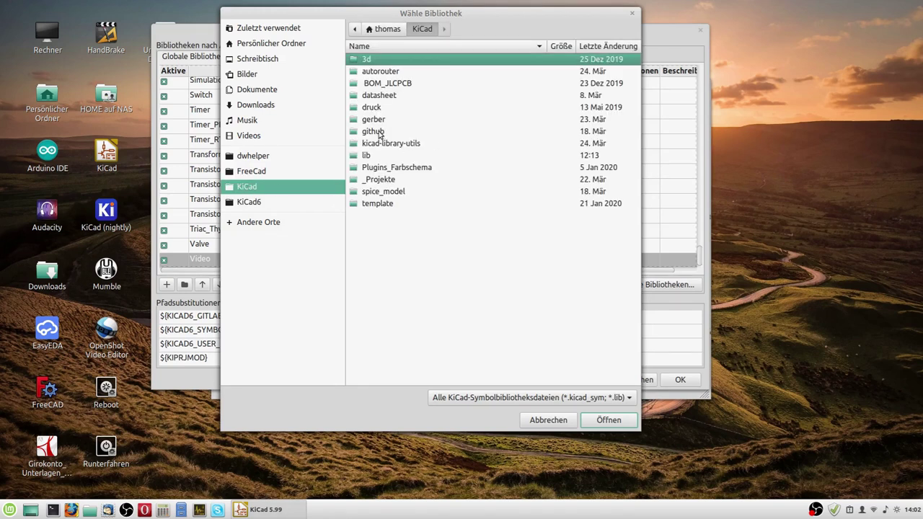
double_click(367, 156)
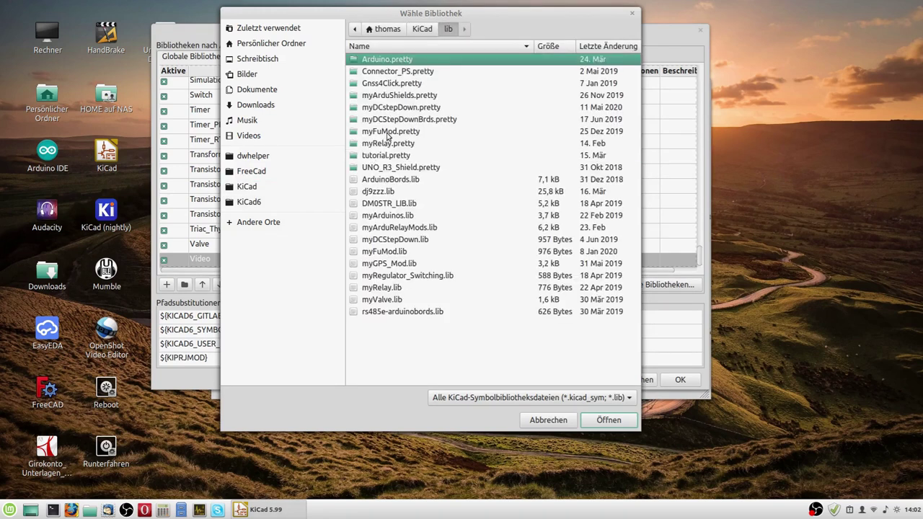
left_click(409, 182)
double_click(409, 182)
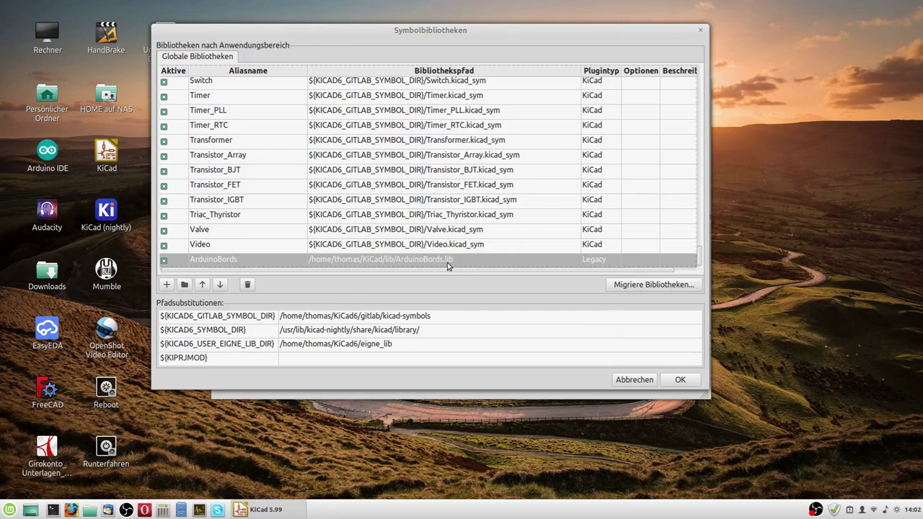
Migrate the legacy ArduinoBords library to the current .kicad_sym format, replacing its table entry, and remove that entry from the table.
left_click(637, 286)
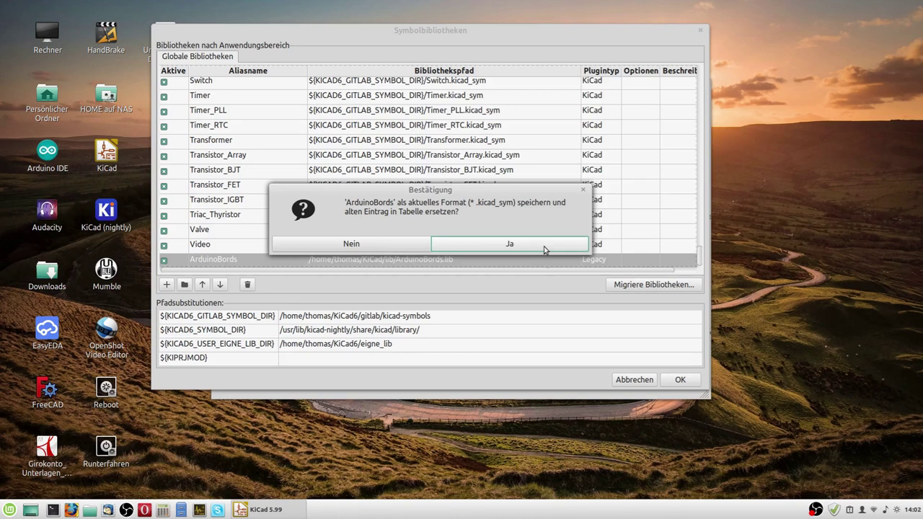
left_click(408, 245)
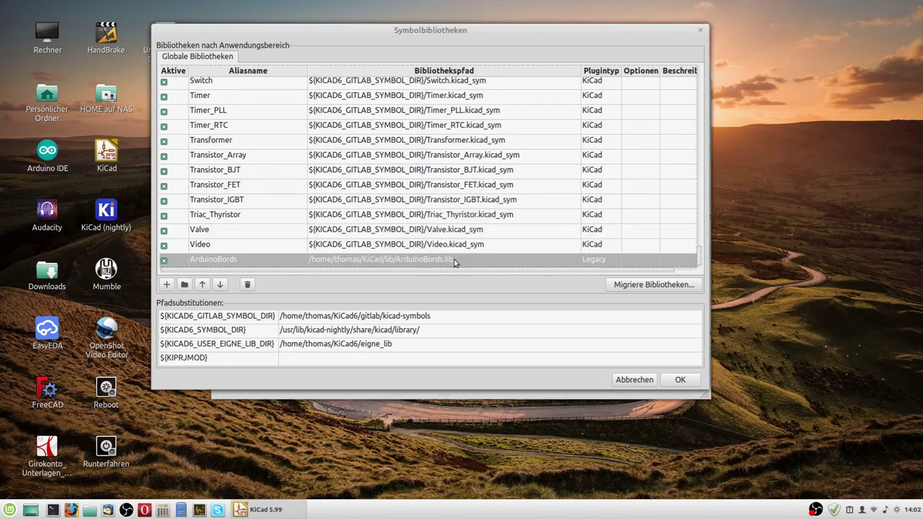
left_click(636, 286)
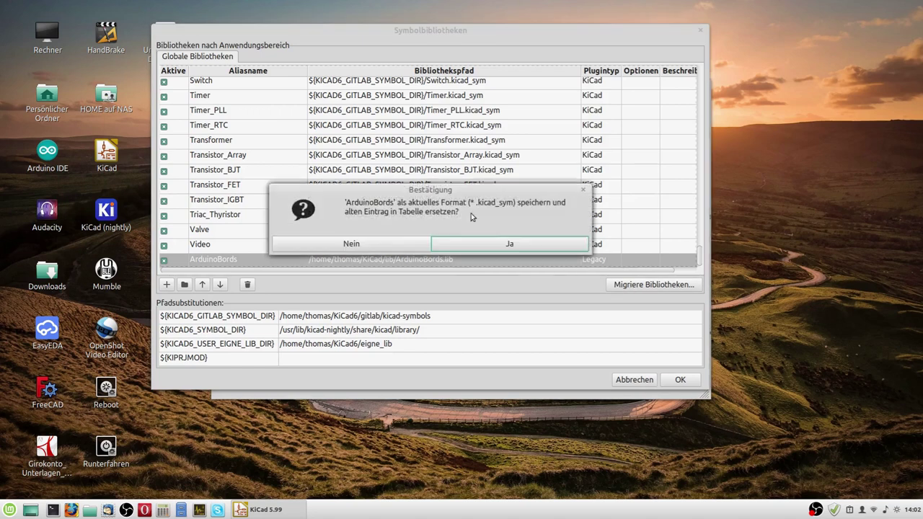
left_click(497, 246)
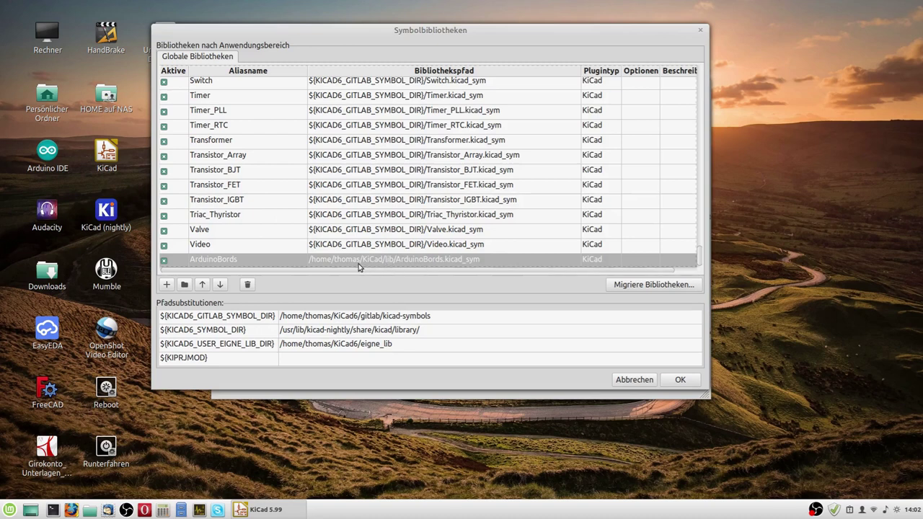
left_click(248, 286)
Add all symbol libraries from ArduinoBords.kicad_sym to rs485e-arduinobords.kicad_sym in KiCad6/eigne_lib to the global library table.
left_click(184, 286)
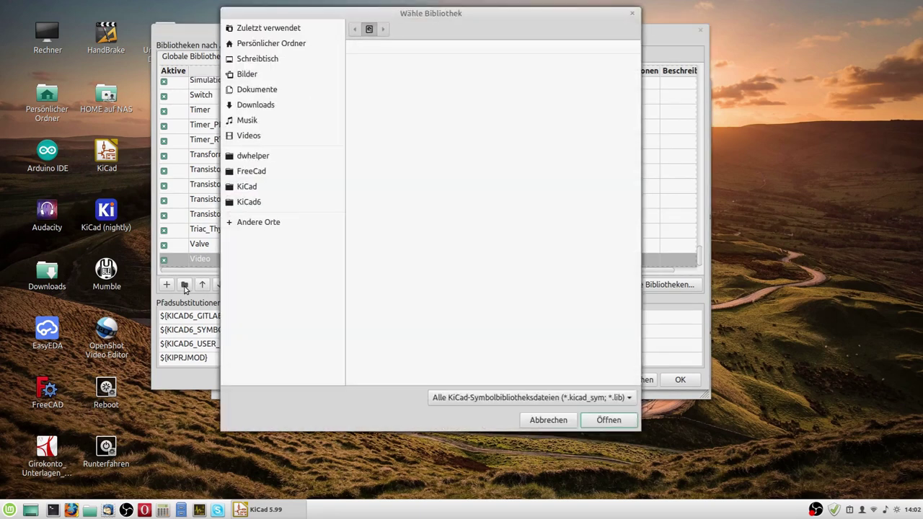
left_click(245, 202)
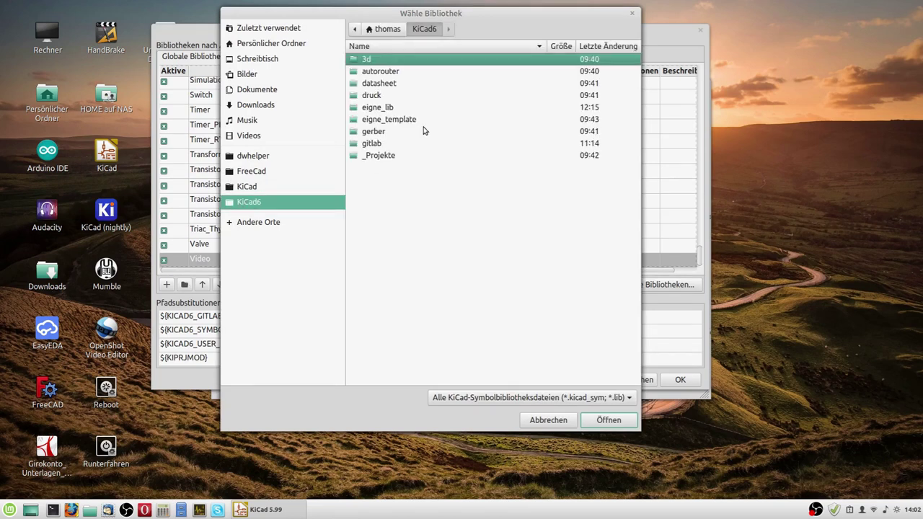
double_click(379, 108)
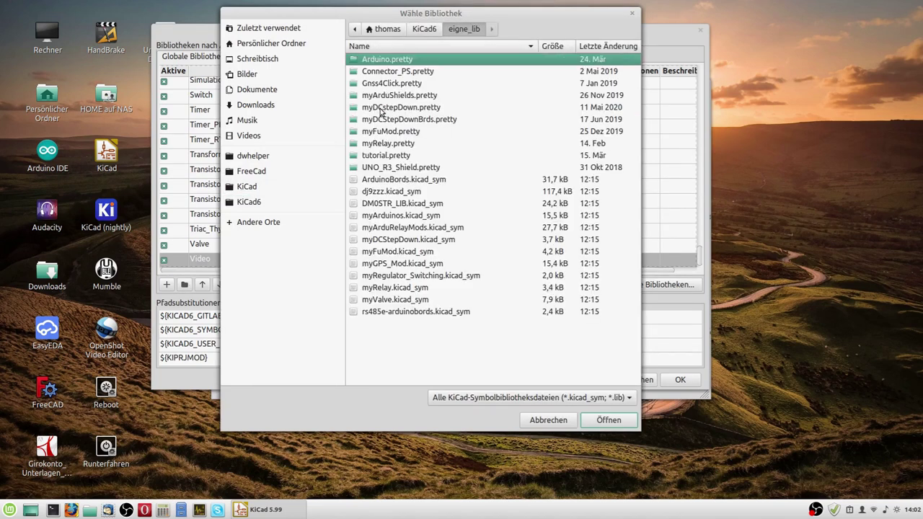
left_click(433, 181)
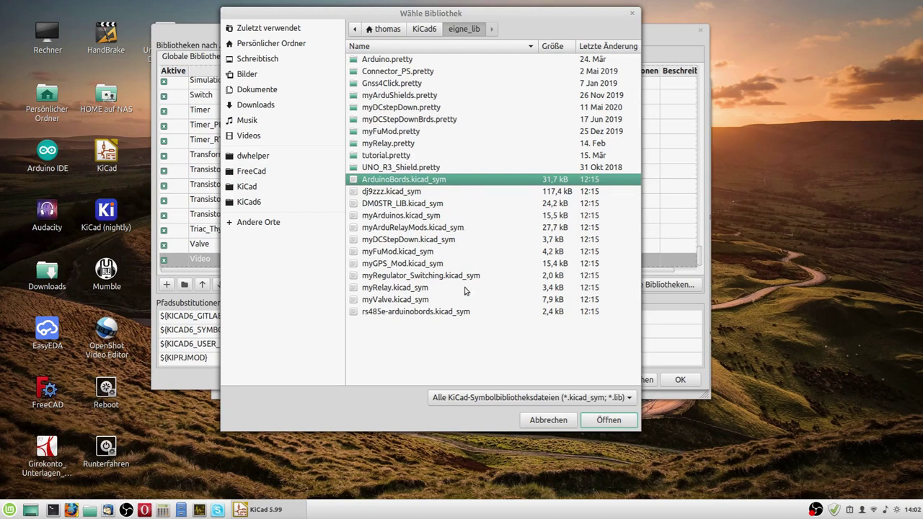
left_click(465, 313, "shift")
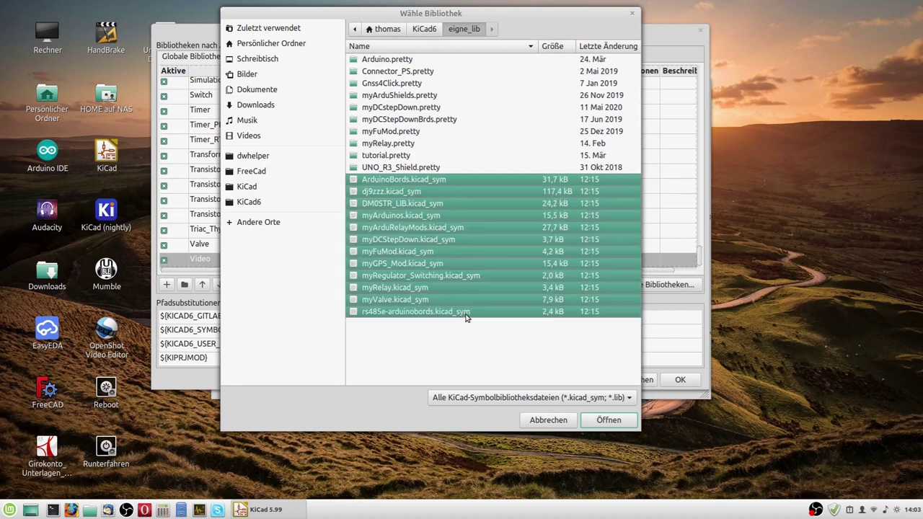
left_click(613, 419)
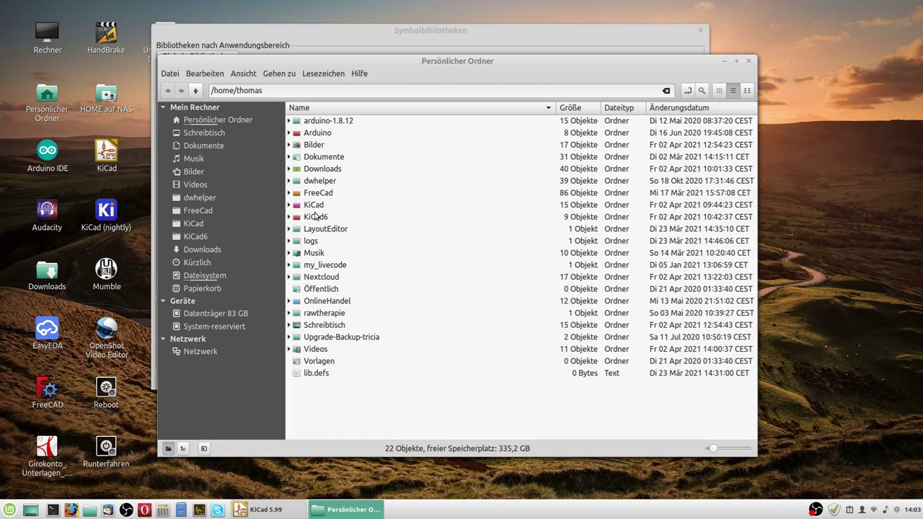
Examine the library files in the KiCad6/eigne_lib folder in the file manager and close it.
left_click(315, 216)
double_click(315, 216)
double_click(331, 189)
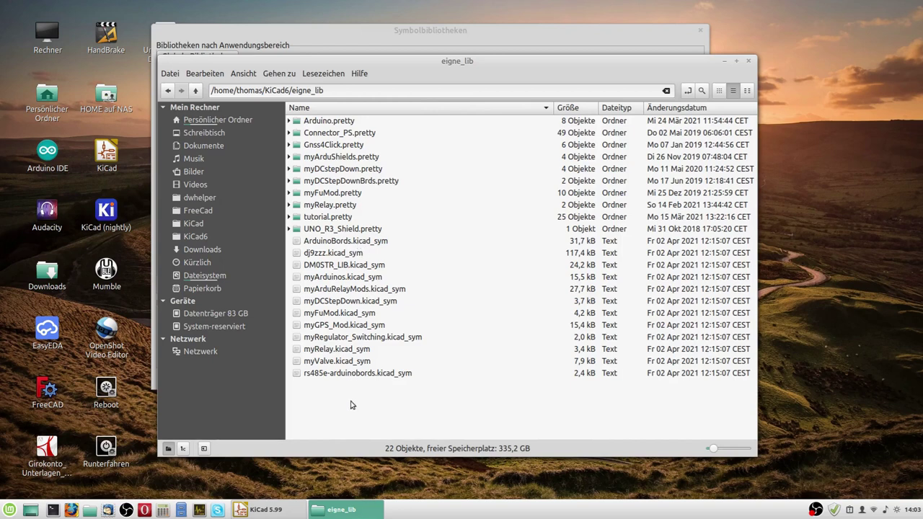
left_click(347, 244)
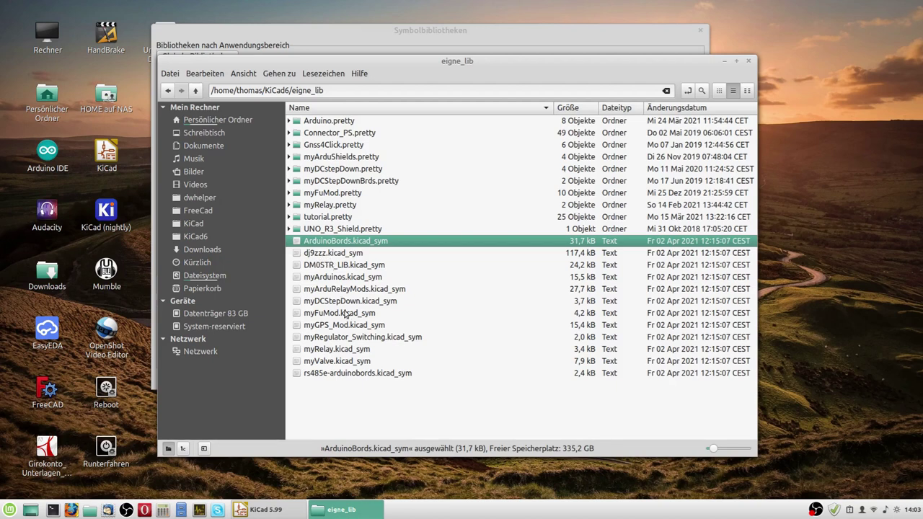
left_click(436, 421)
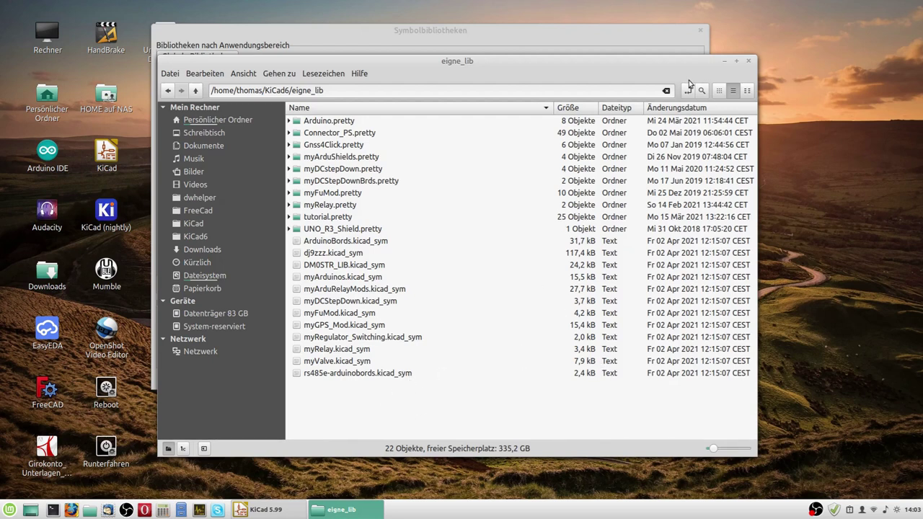
left_click(749, 62)
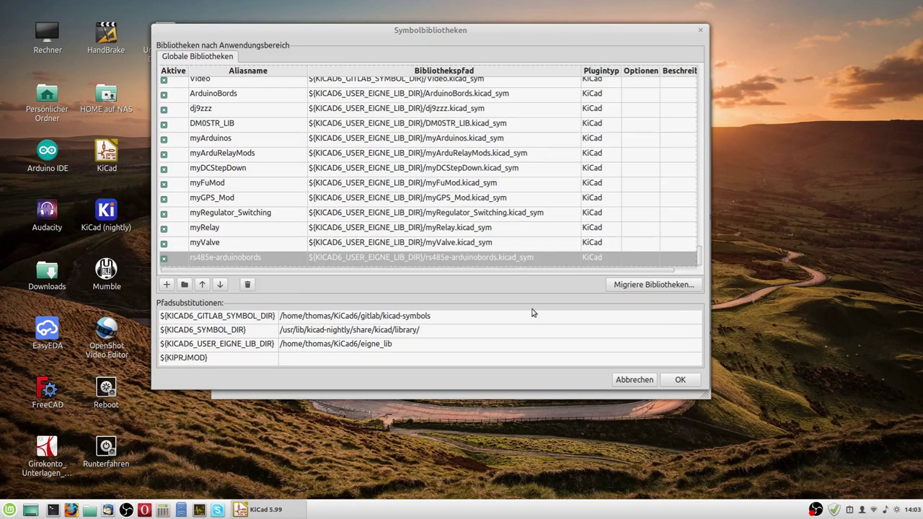
Save the symbol library table and open the global footprint library table for editing.
left_click(679, 380)
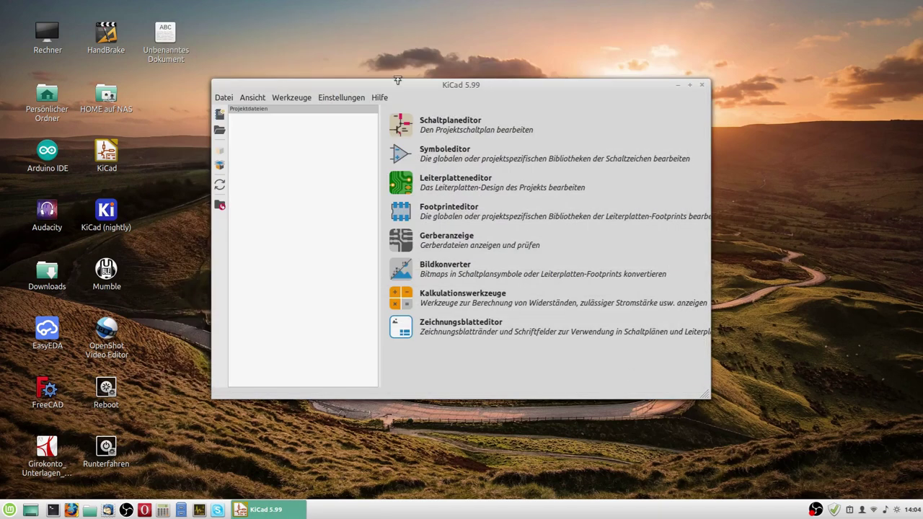
left_click(338, 97)
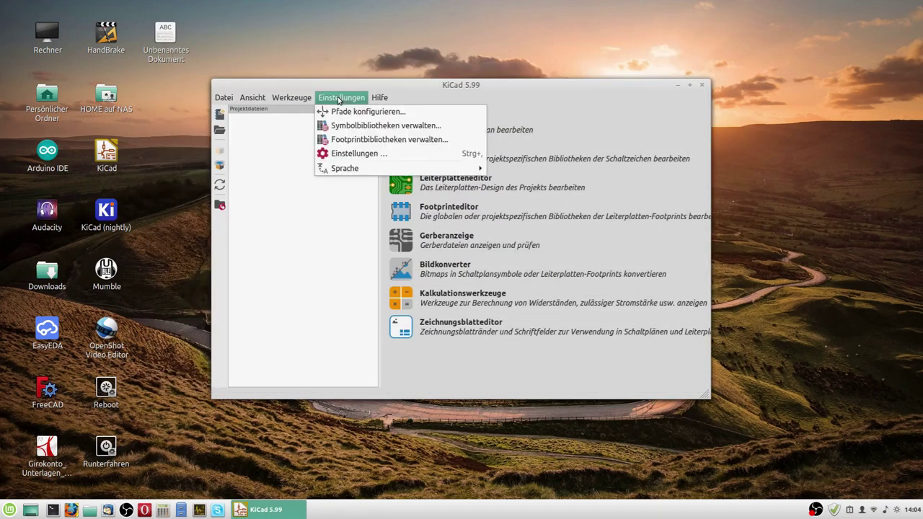
left_click(346, 141)
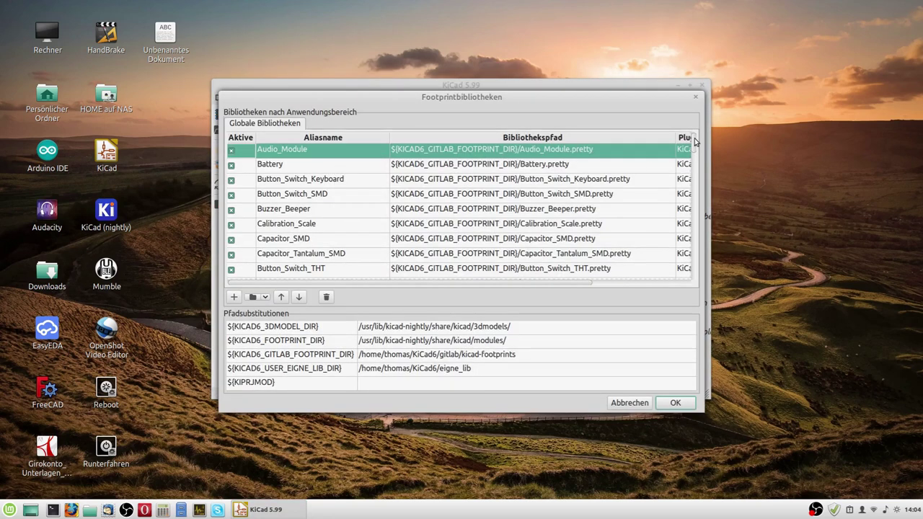
Remove all existing entries from the global footprint library table.
scroll(695, 241, "down", 5)
scroll(651, 281, "down", 15)
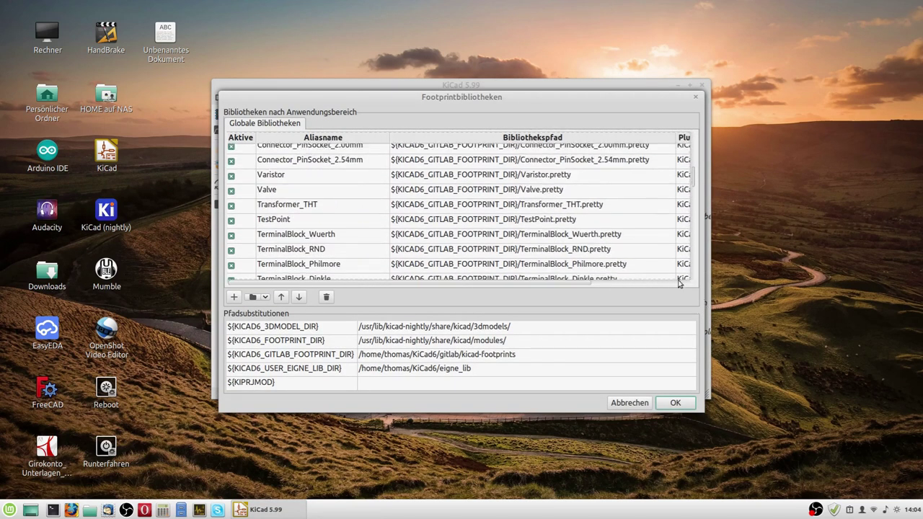
scroll(624, 279, "down", 15)
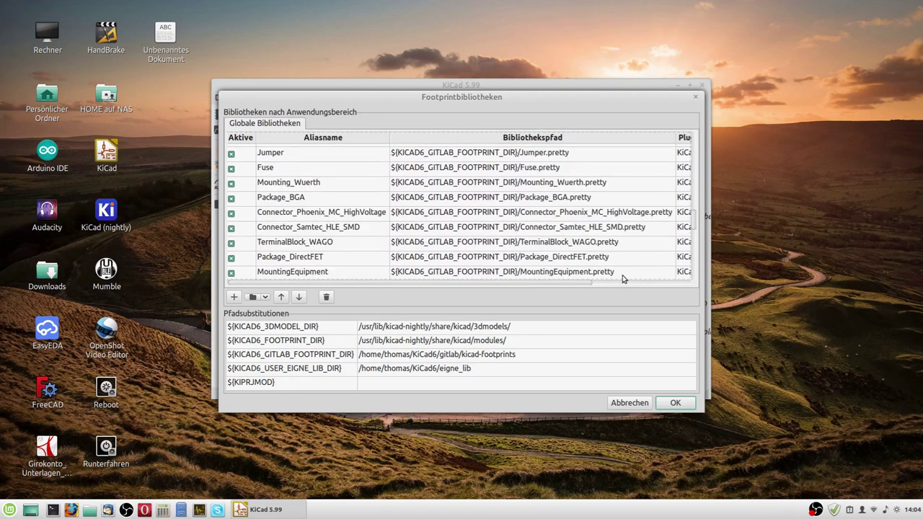
scroll(624, 279, "down", 10)
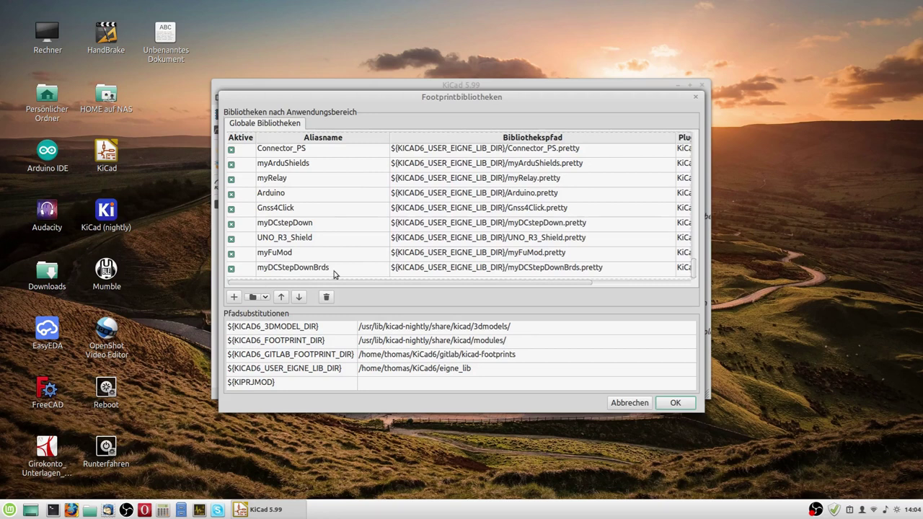
key("ctrl+a")
left_click(326, 297)
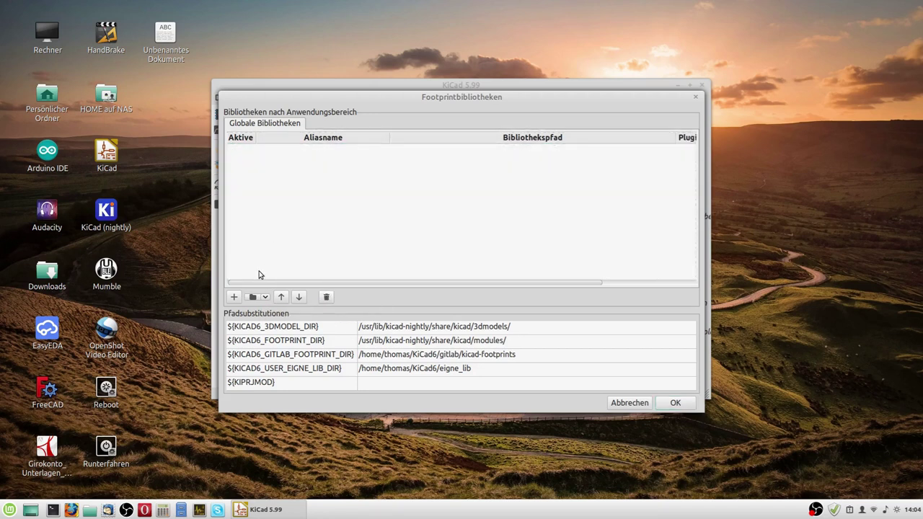
Add all footprint libraries from the KiCad6/gitlab/kicad-footprints folder to the global table, skipping every duplicate alias.
left_click(253, 297)
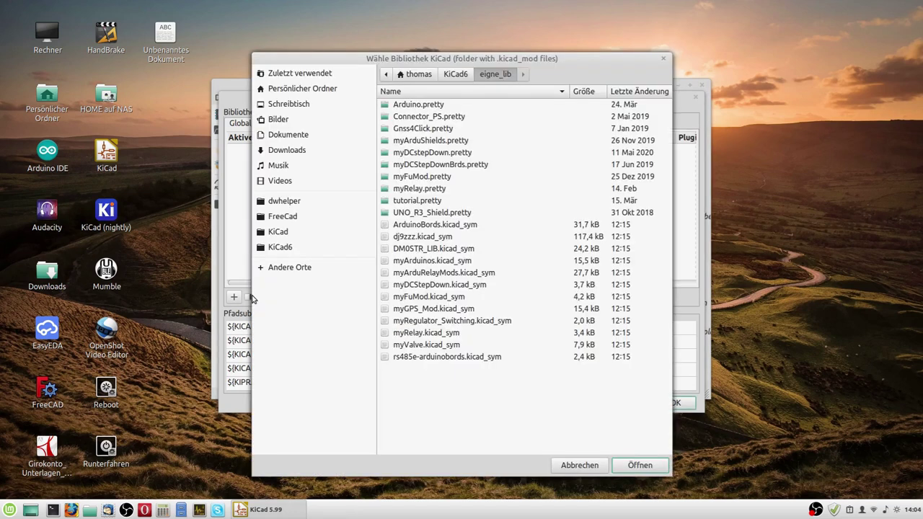
left_click(274, 248)
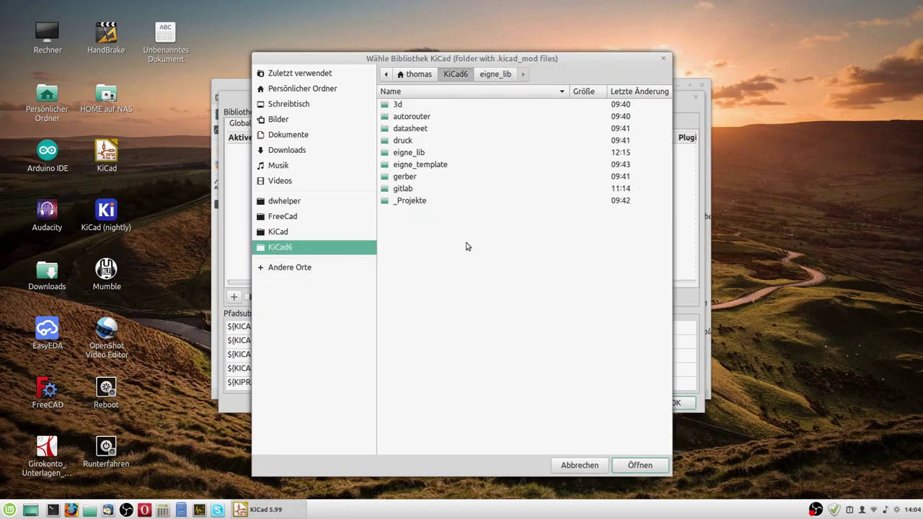
left_click(408, 189)
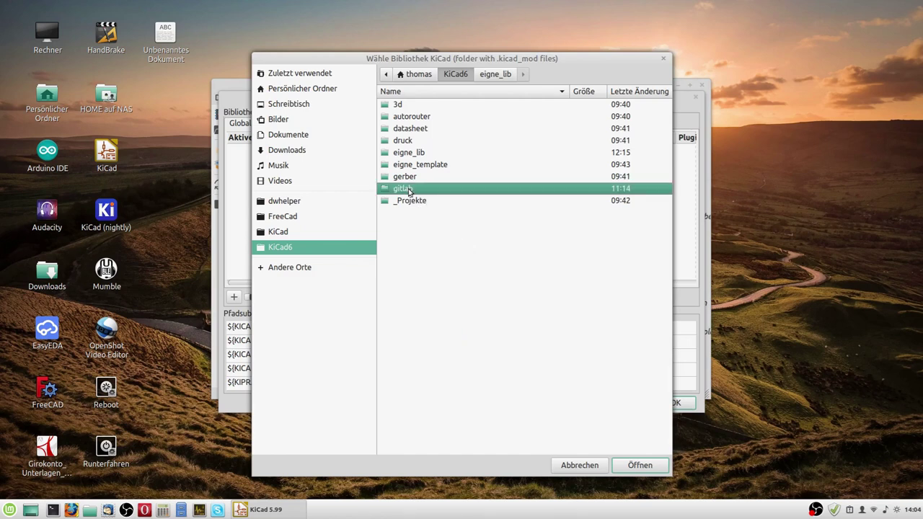
double_click(408, 188)
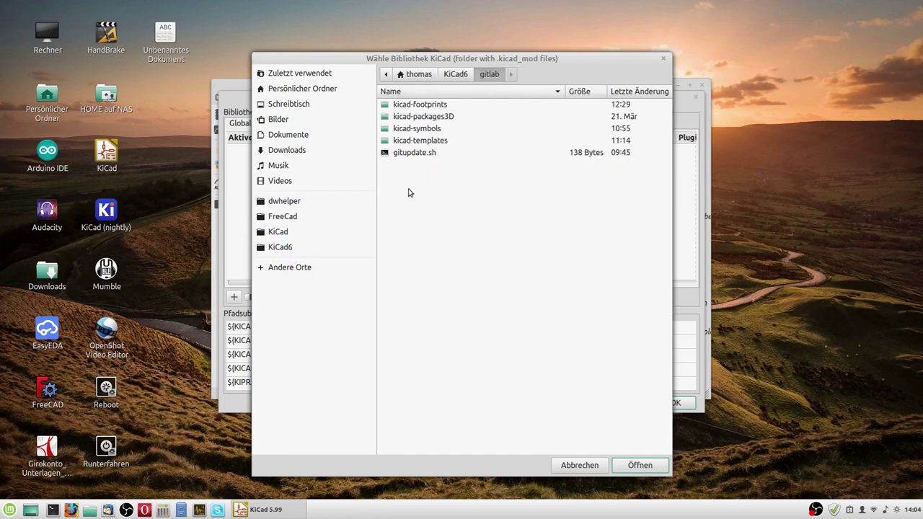
left_click(443, 105)
double_click(443, 105)
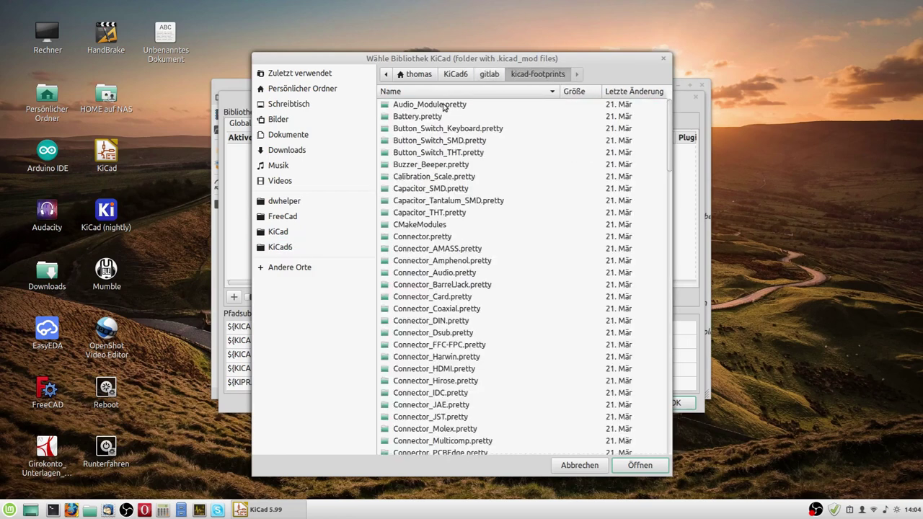
left_click(489, 74)
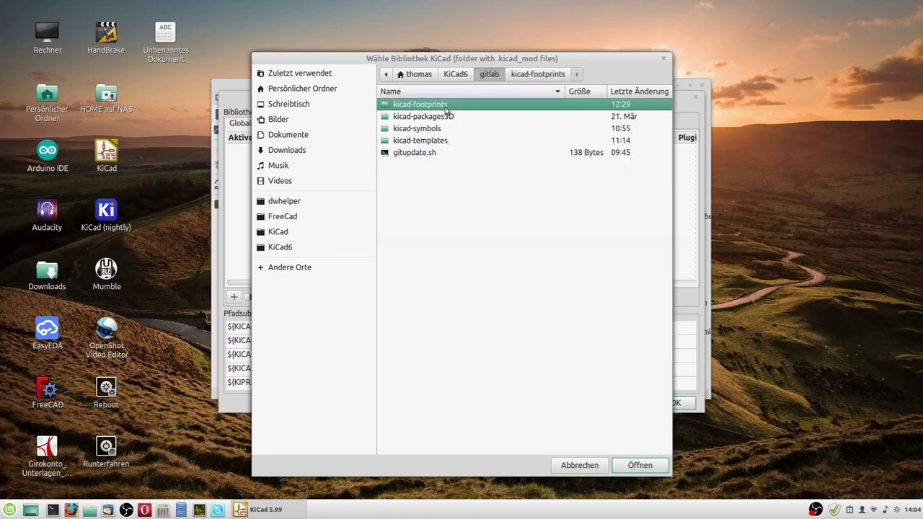
left_click(641, 465)
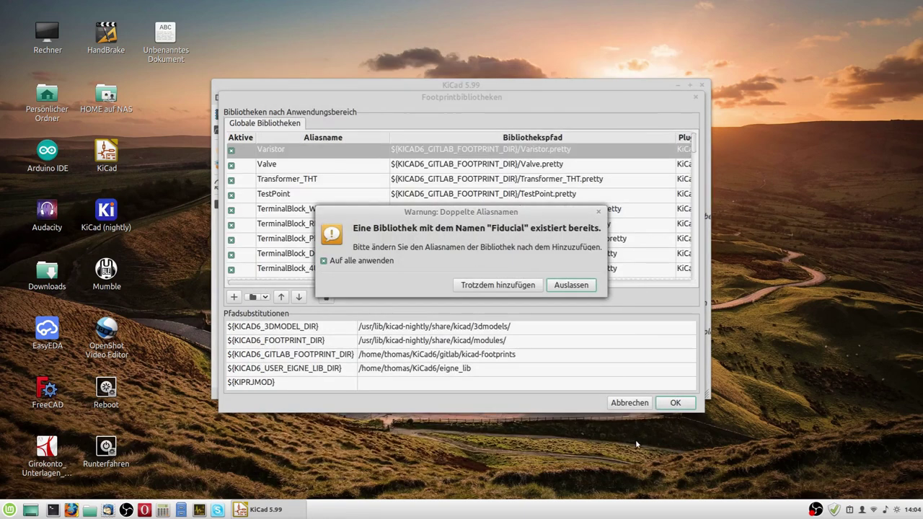
left_click(563, 288)
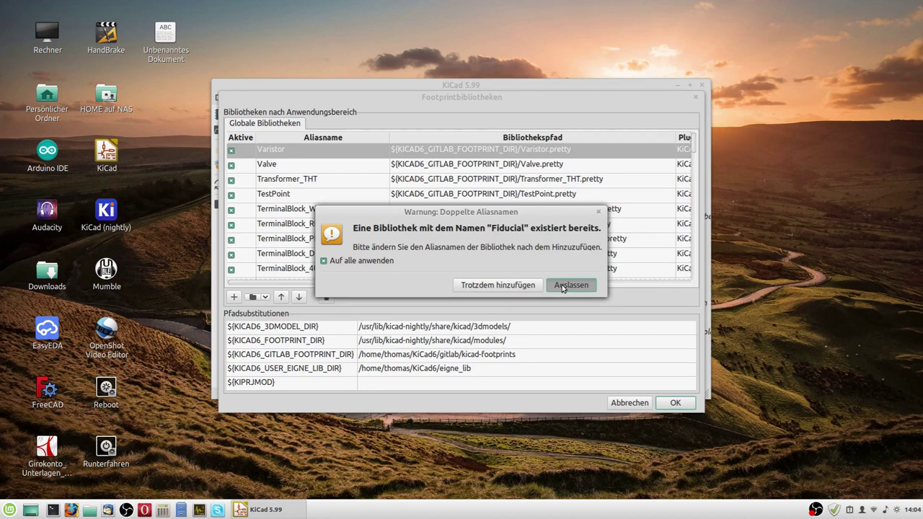
left_click(563, 286)
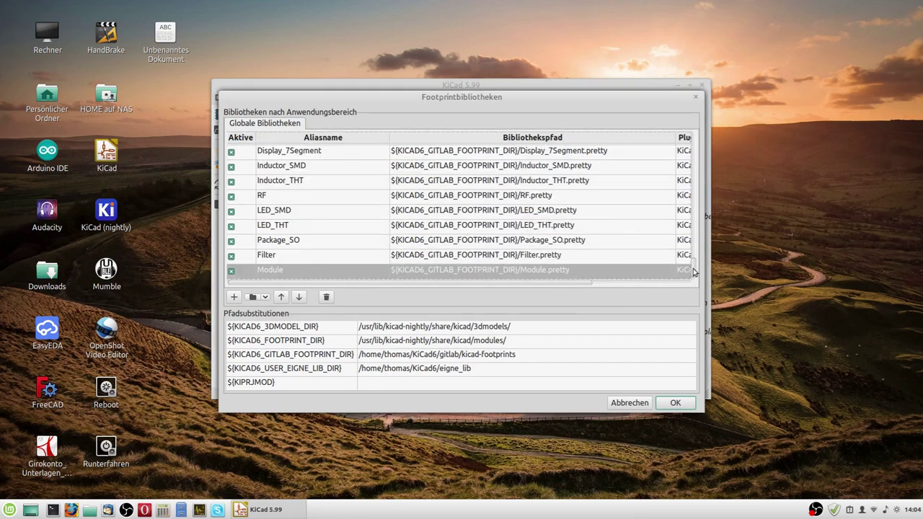
left_click_drag(693, 268, 693, 196)
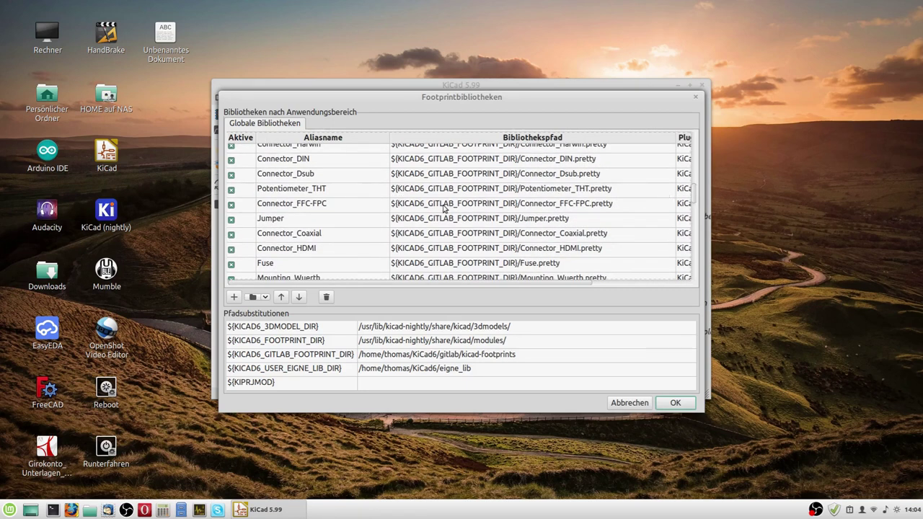
double_click(410, 209)
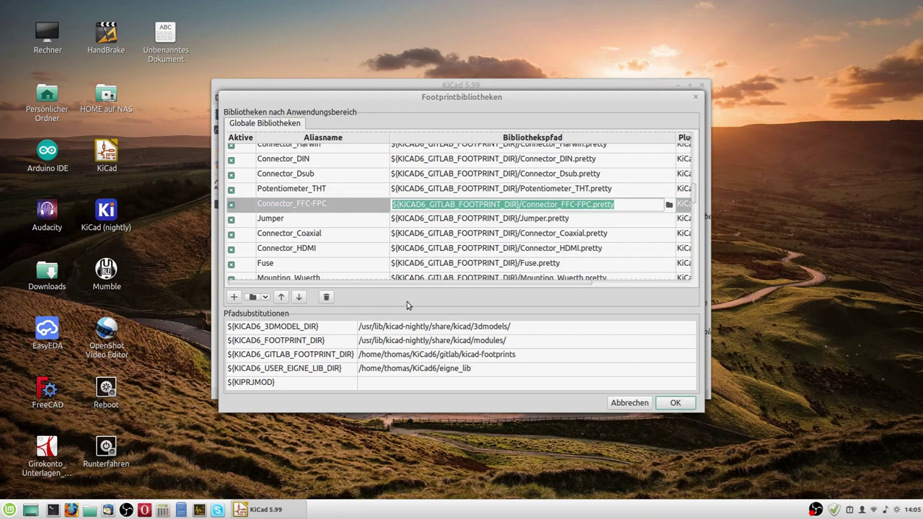
Add all footprint libraries from the KiCad6/eigne_lib folder to the global footprint library table.
left_click(253, 297)
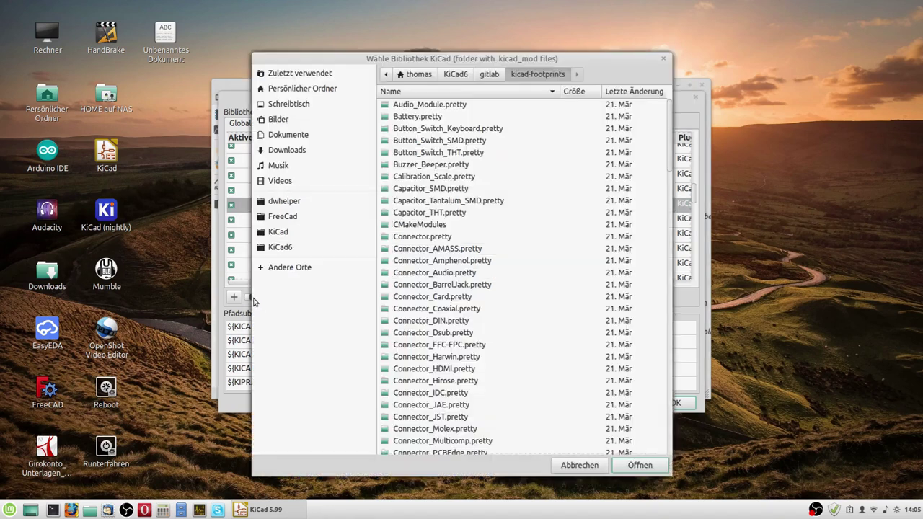
left_click(456, 75)
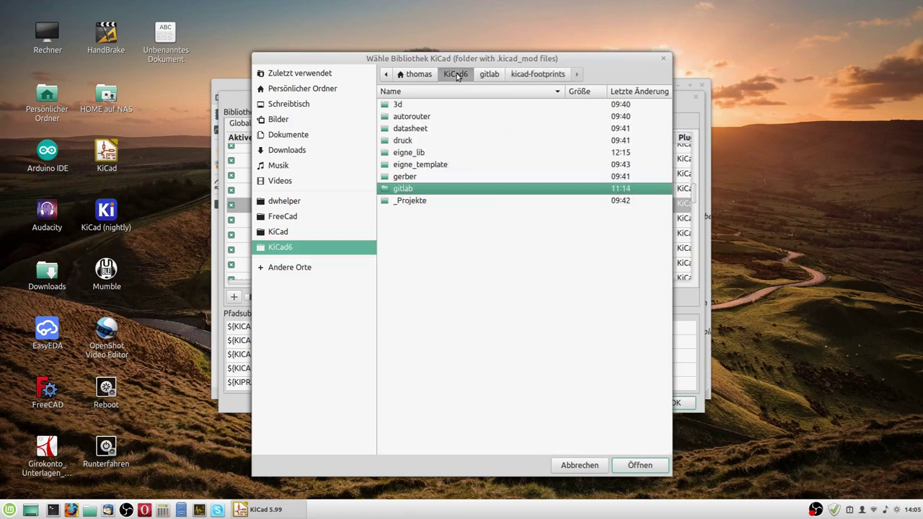
double_click(419, 153)
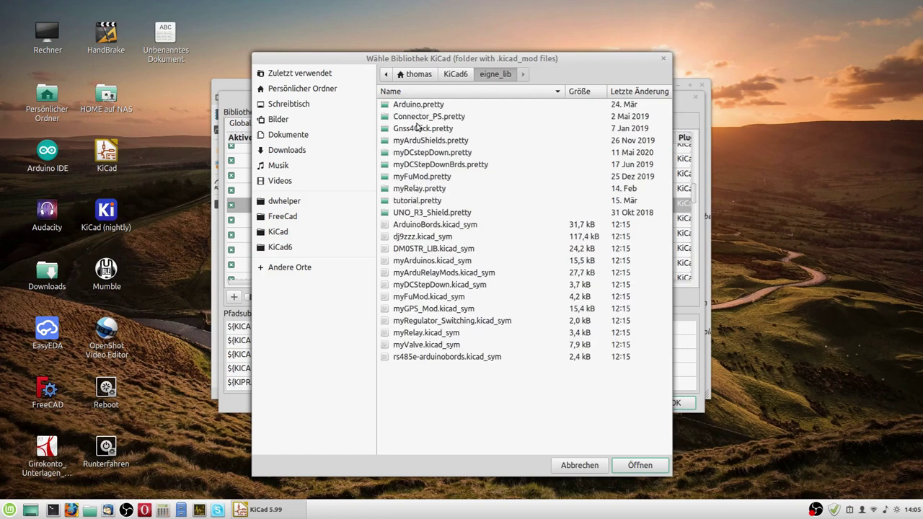
left_click(455, 75)
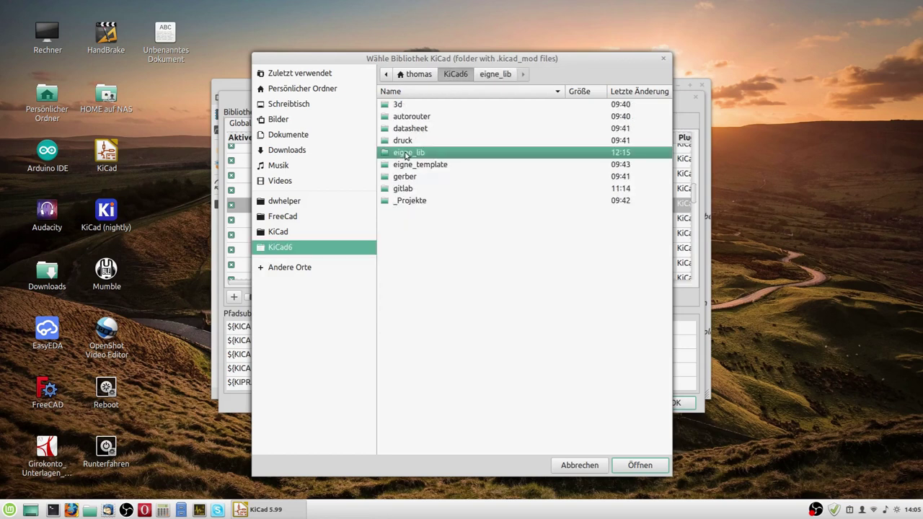
left_click(640, 465)
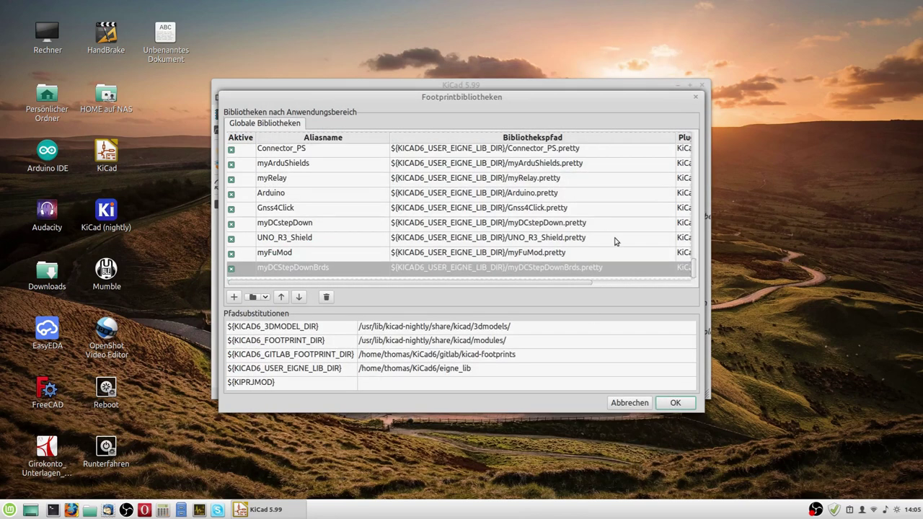
Check the path variables of the GitLab and own footprint libraries in the table, and save the footprint library table.
scroll(613, 245, "up", 2)
scroll(611, 248, "down", 2)
scroll(574, 258, "up", 3)
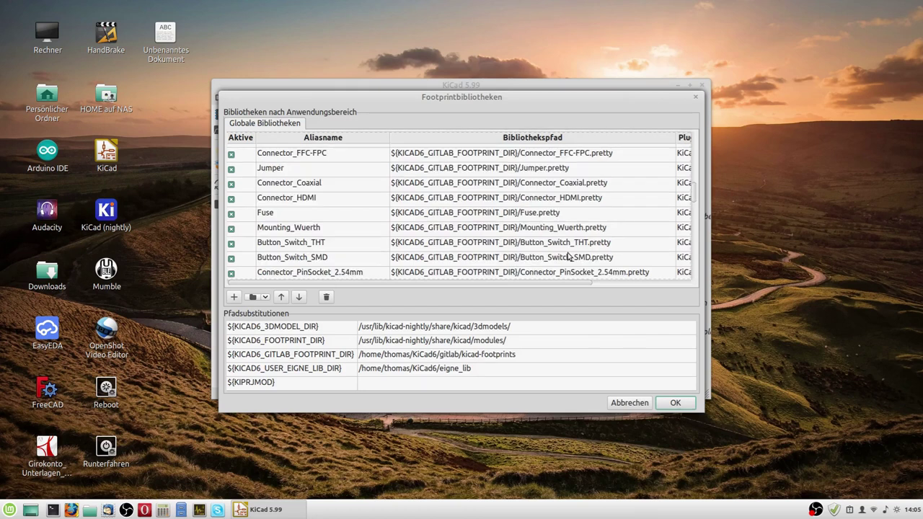
scroll(520, 261, "down", 5)
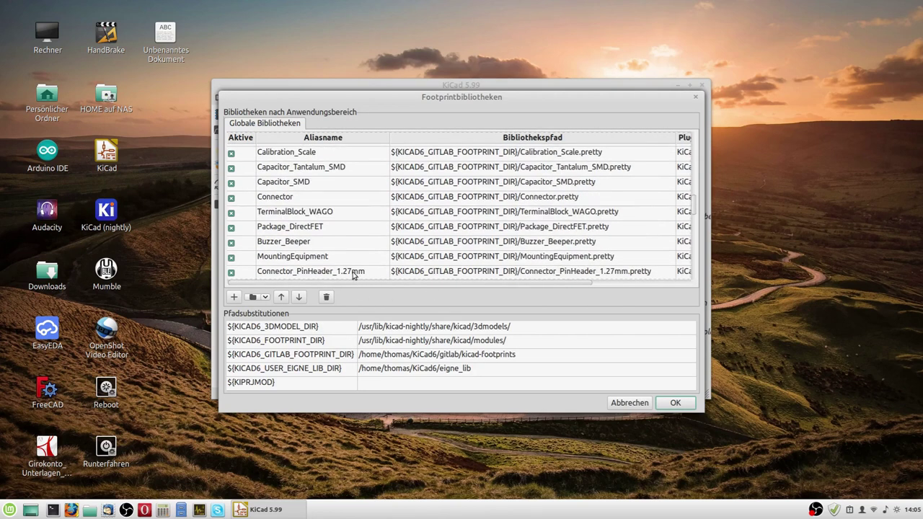
scroll(478, 243, "down", 3)
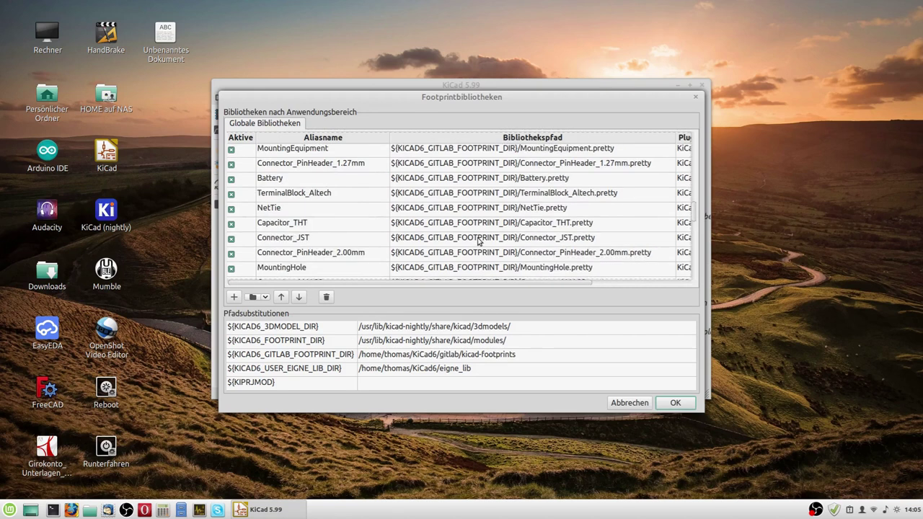
scroll(478, 243, "down", 15)
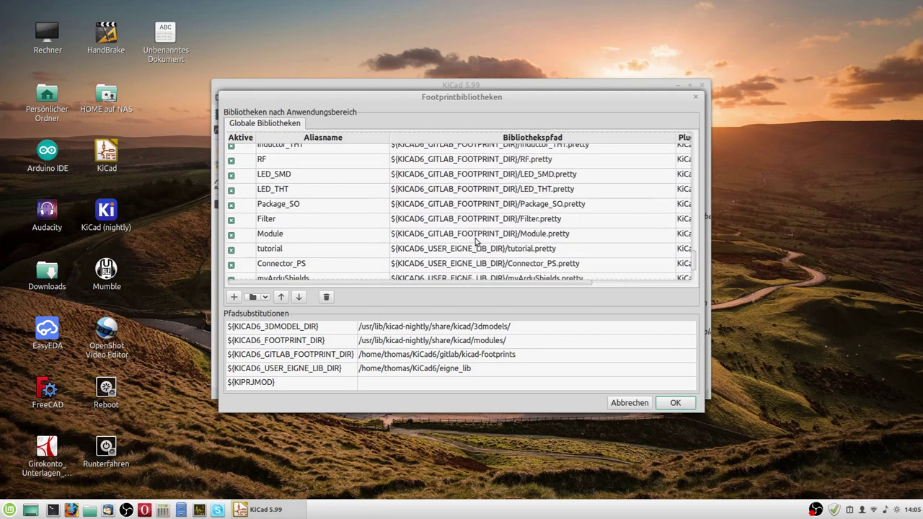
scroll(475, 241, "down", 3)
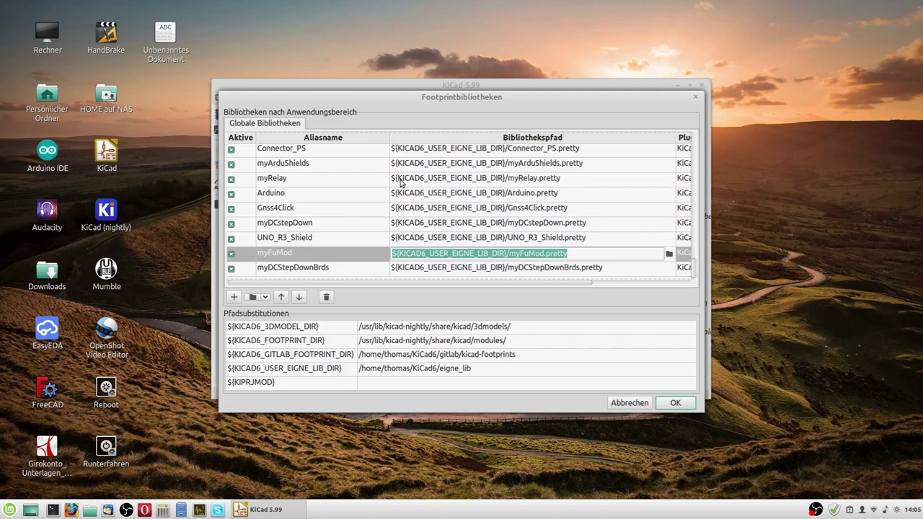
left_click_drag(402, 183, 524, 192)
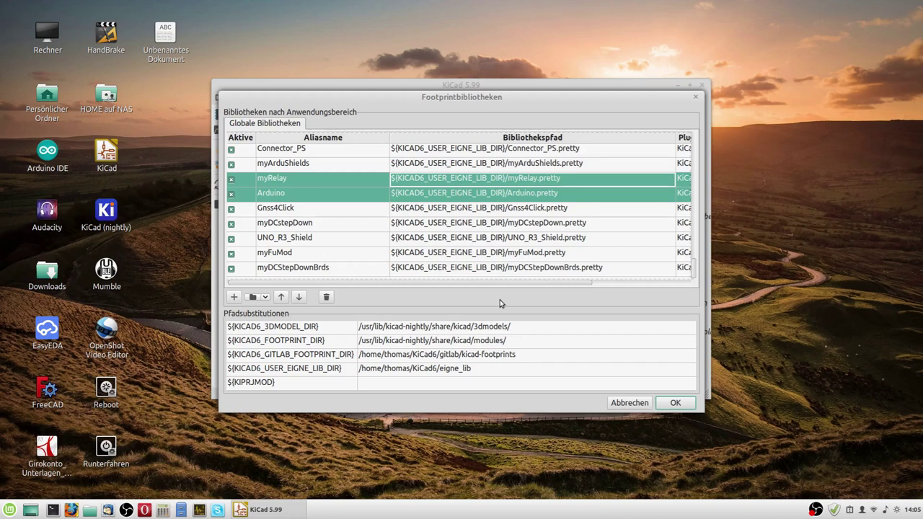
left_click(662, 402)
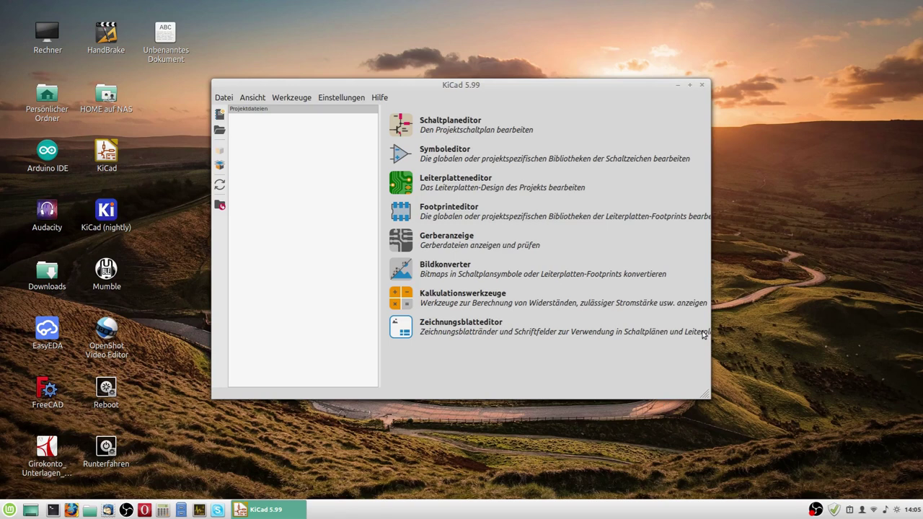
Open KiCad's general preferences and examine the general, mouse and touchpad, and hotkey settings, including the text editor path.
left_click(342, 99)
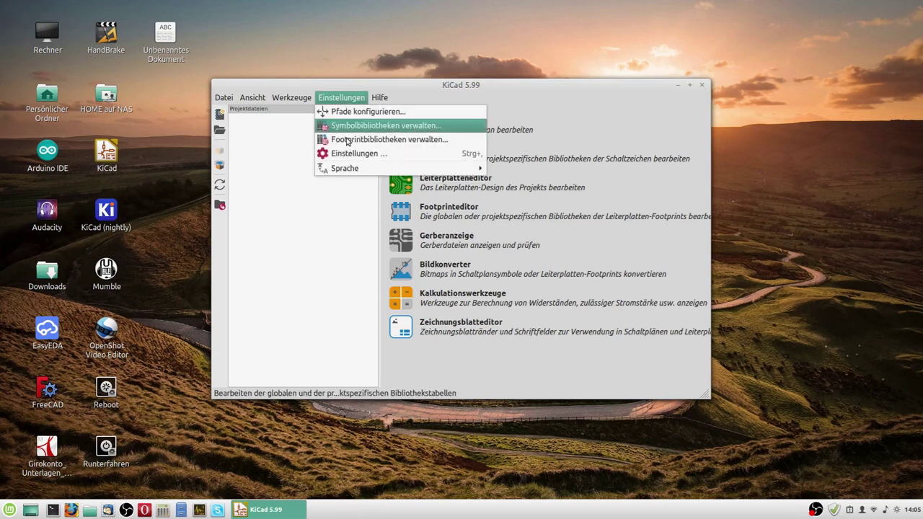
left_click(347, 155)
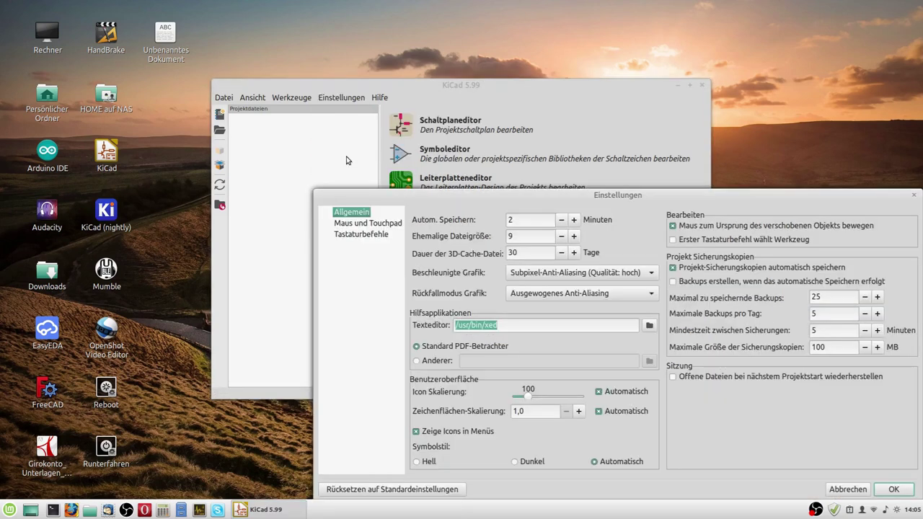
left_click_drag(486, 184, 318, 58)
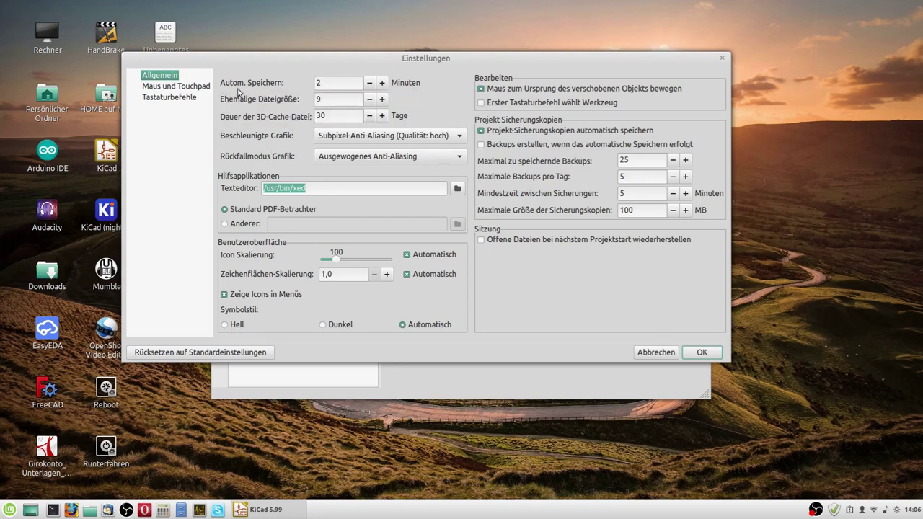
left_click(354, 189)
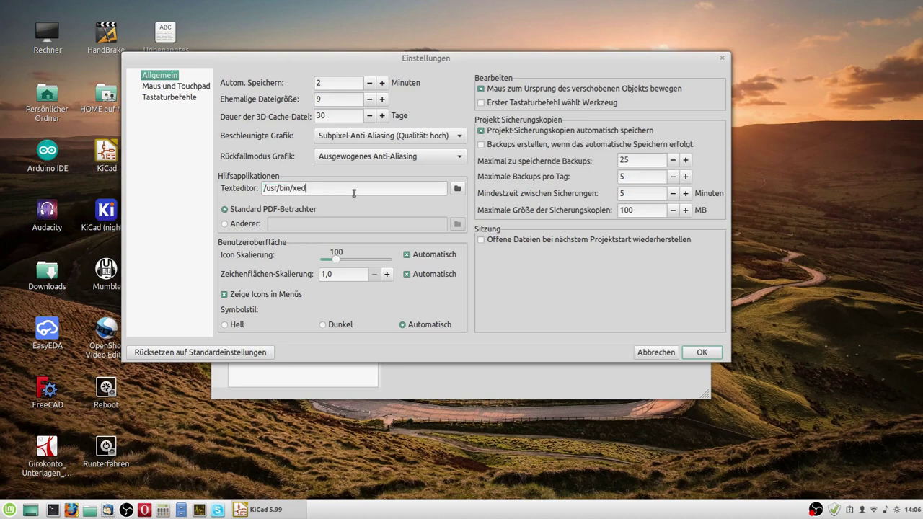
triple_click(269, 190)
left_click(176, 86)
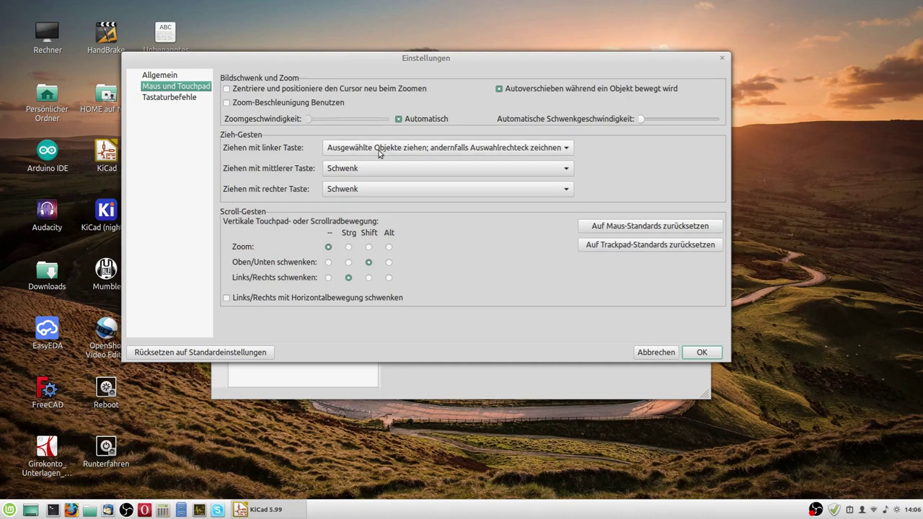
left_click(174, 103)
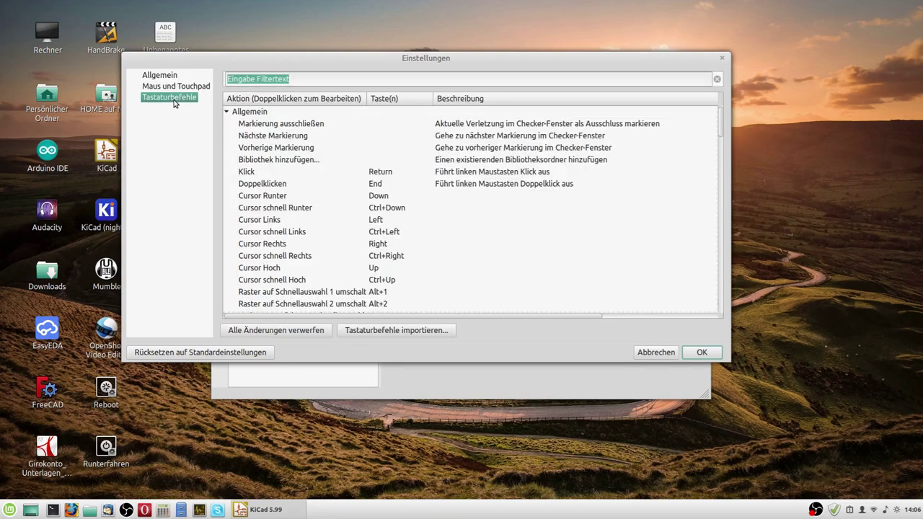